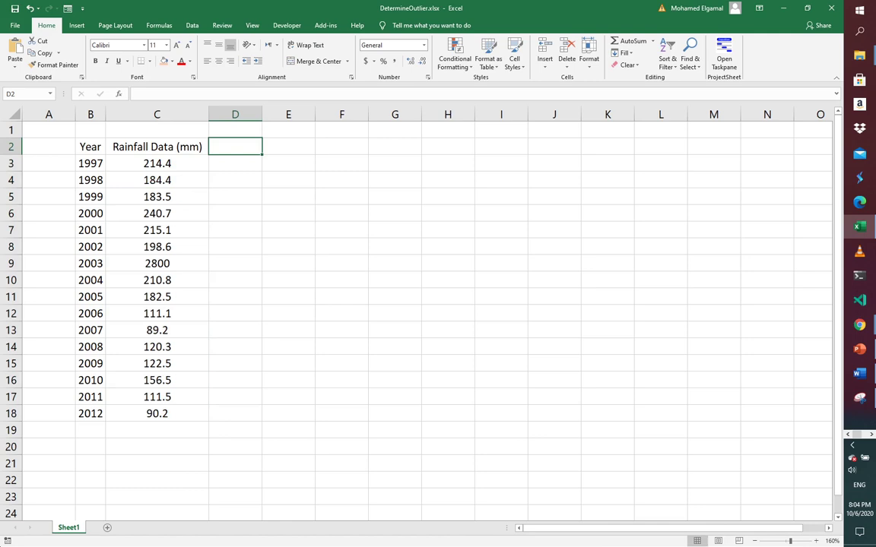
Step: Head column D with "Y=Log(P)" in D2 and enter "P" above the rainfall heading in C1
type("Y")
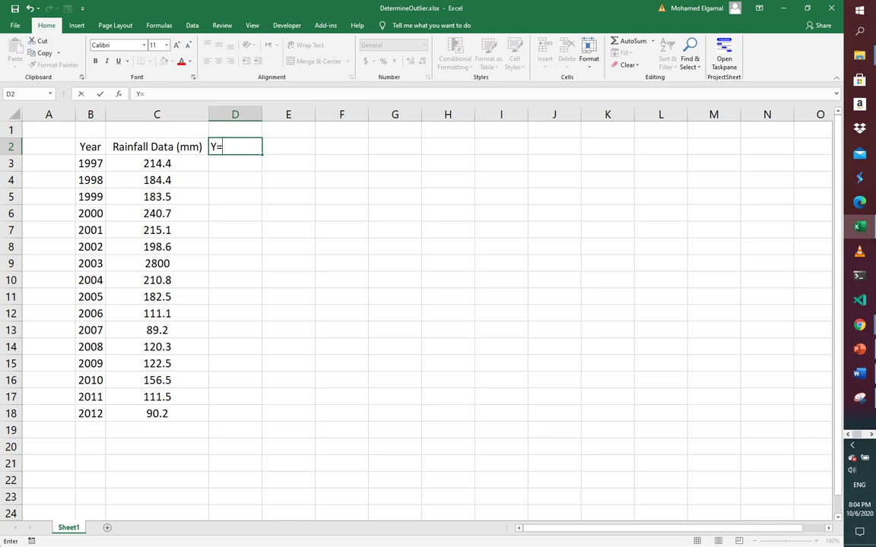
type("=Log(P)")
key("Return")
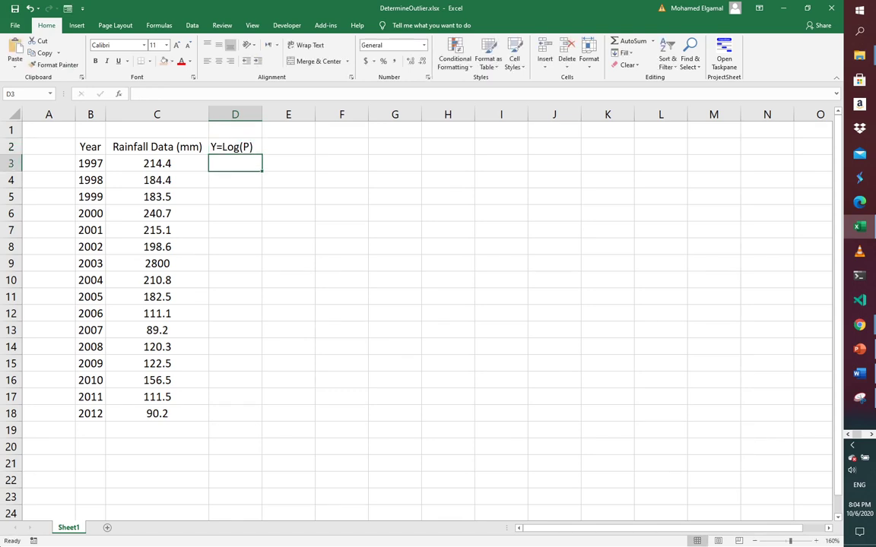
key("Left")
key("Up")
key("Up")
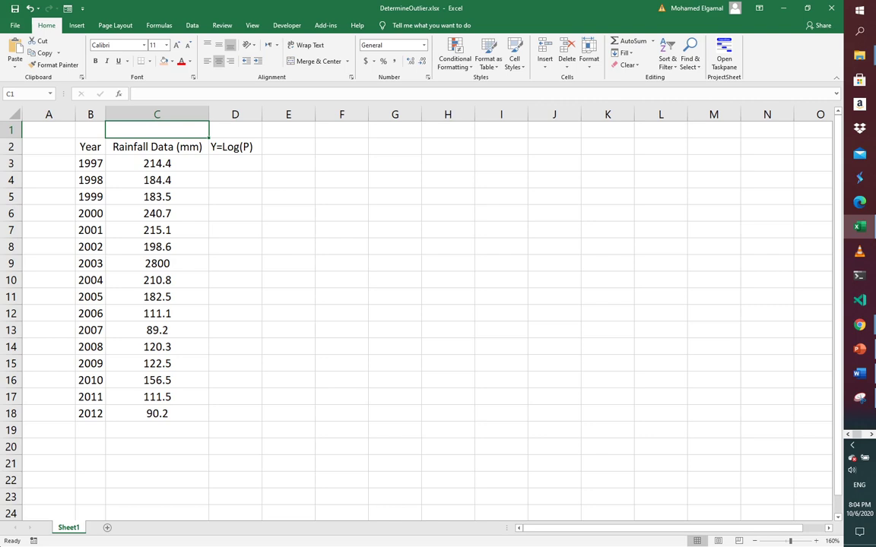
type("P")
key("Return")
Step: Calculate the base-10 logarithm of the rainfall with =LOG10(C3) in D3 and fill the formula down to D18
left_click(235, 164)
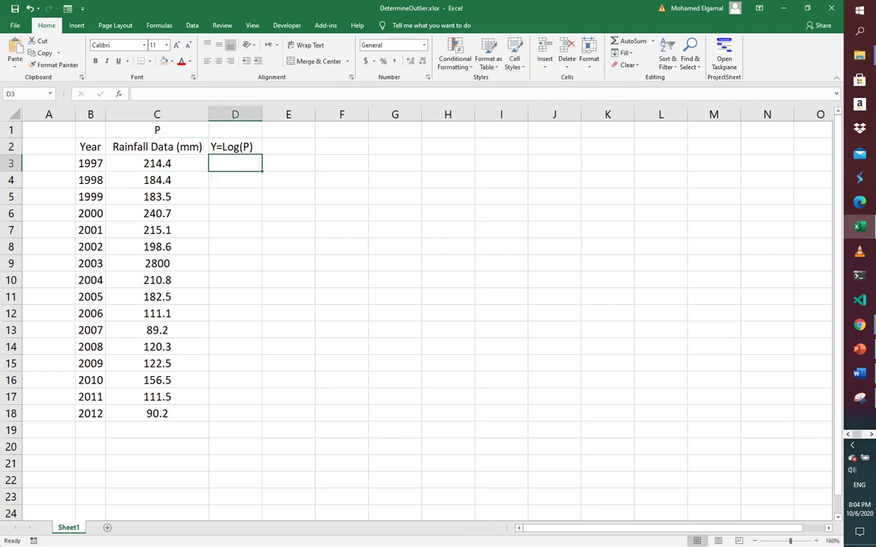
type("=")
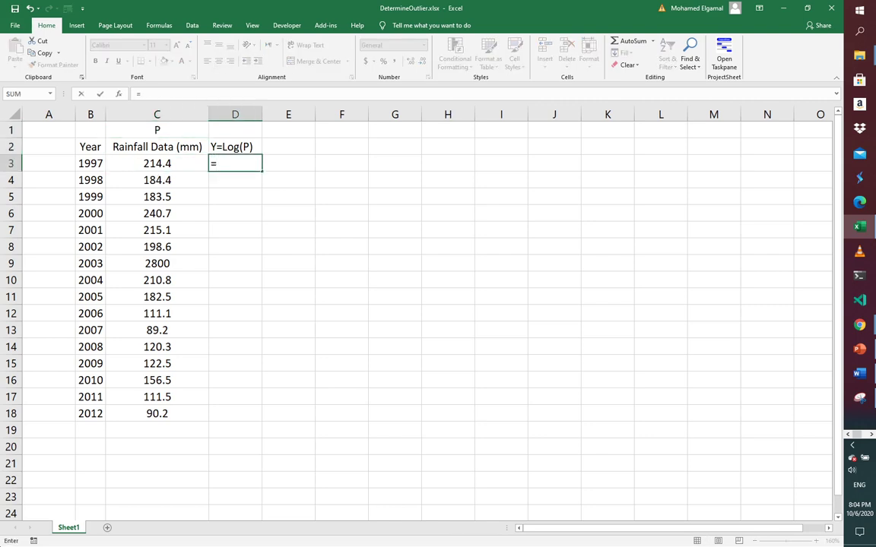
type("log1")
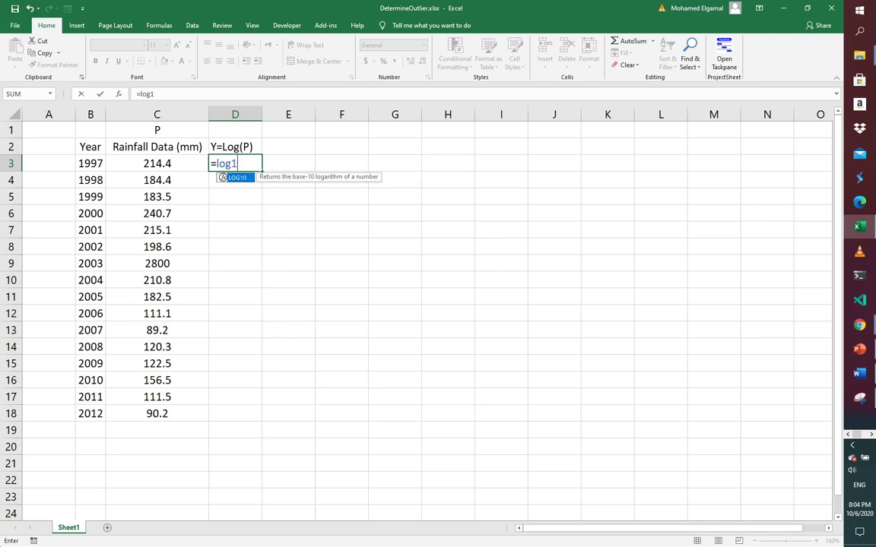
type("0(")
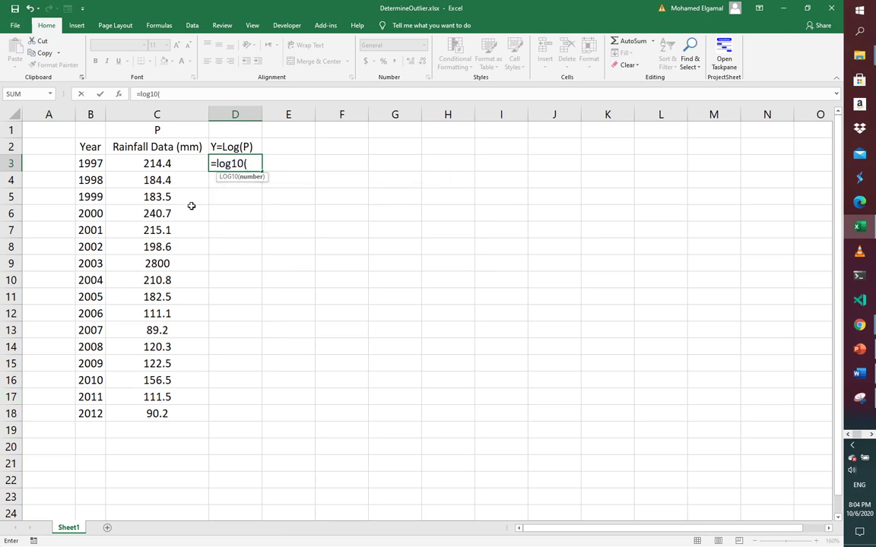
left_click(183, 164)
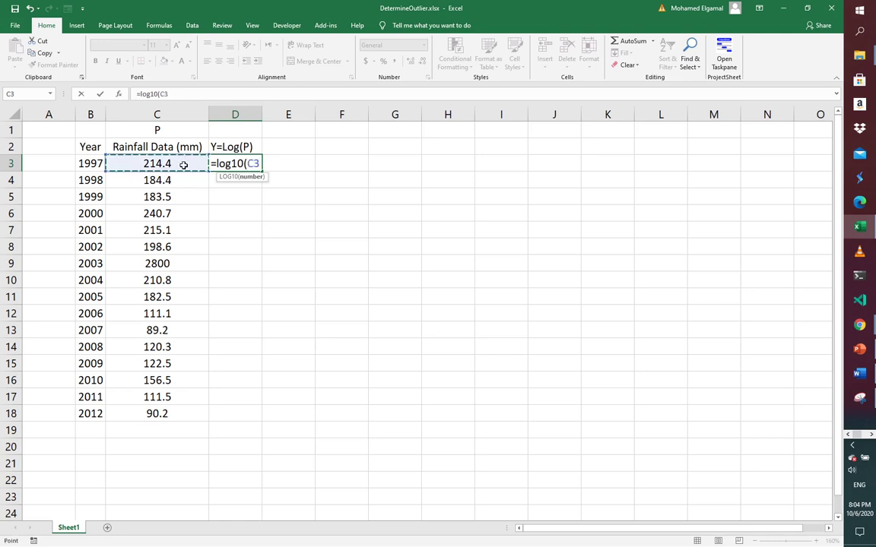
type(")")
key("Return")
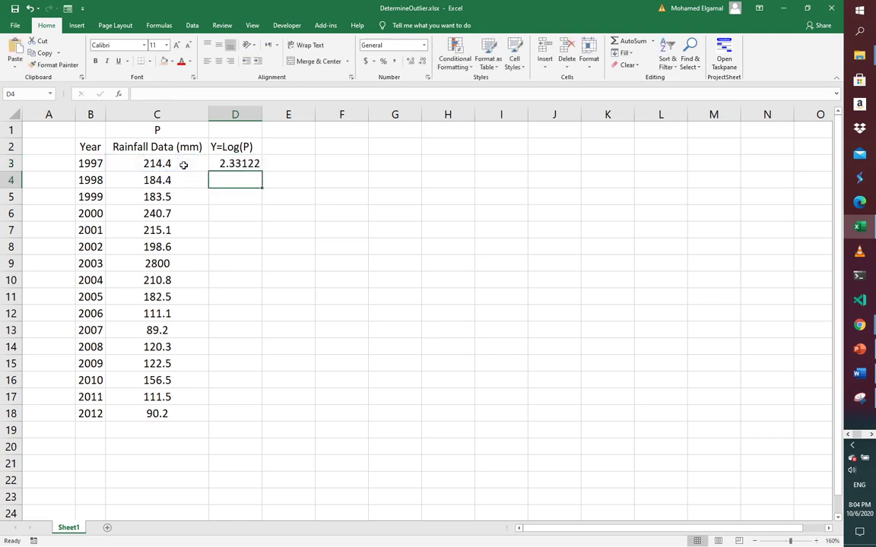
left_click(237, 164)
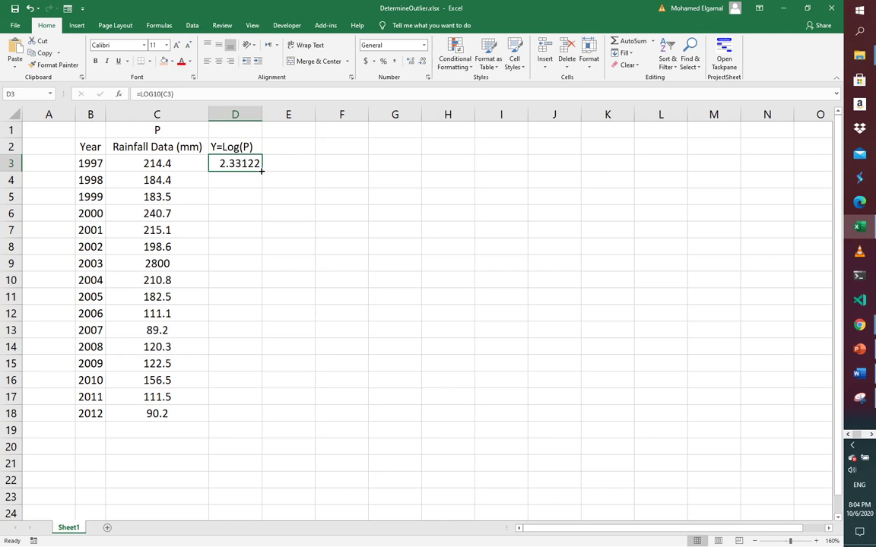
double_click(261, 171)
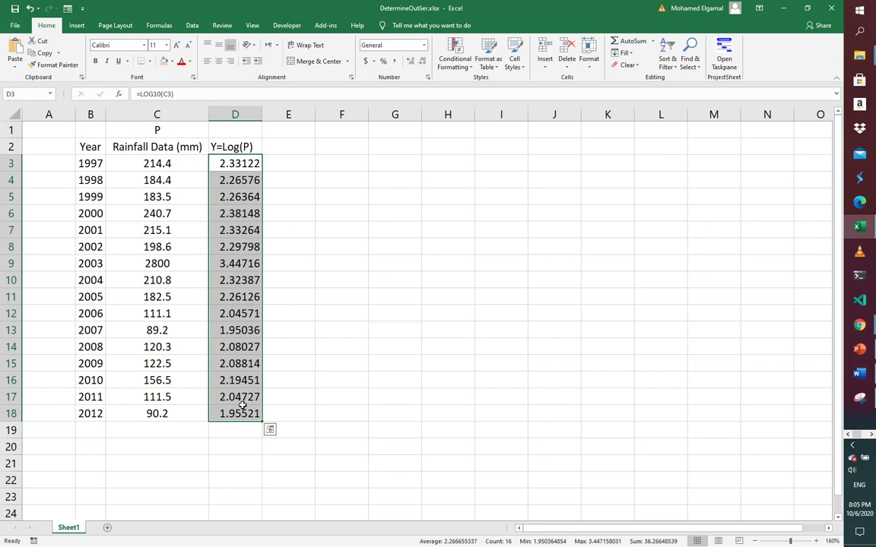
Step: Center the contents of the whole column D
left_click(241, 146)
left_click(243, 114)
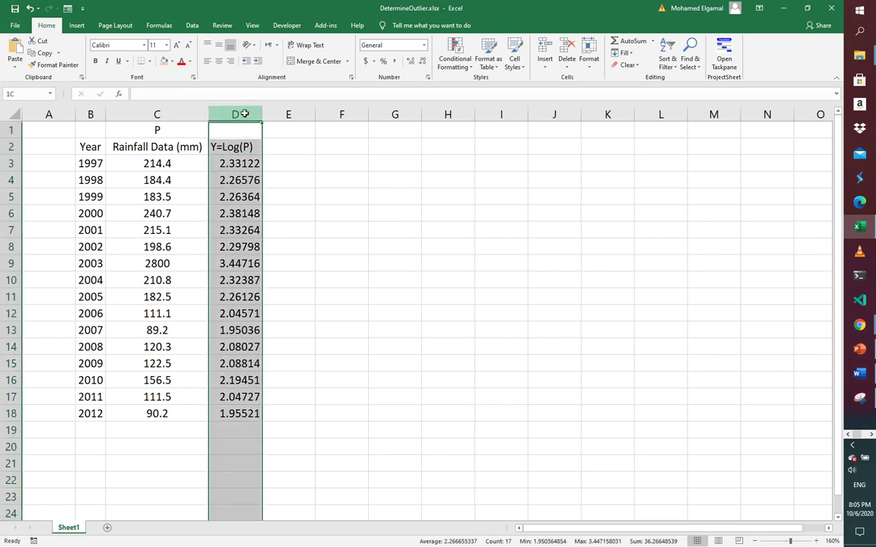
left_click(218, 61)
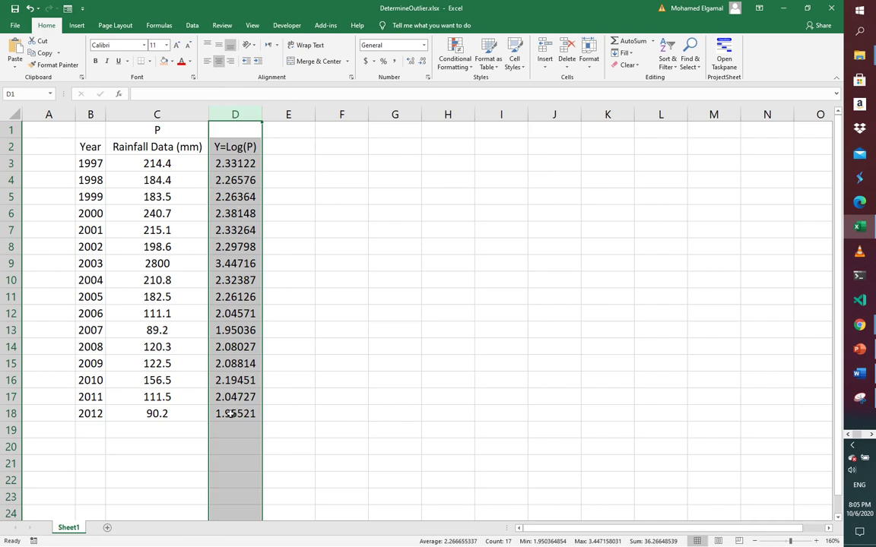
Step: Enter the label "Yave" in C19, below the rainfall data
left_click(194, 433)
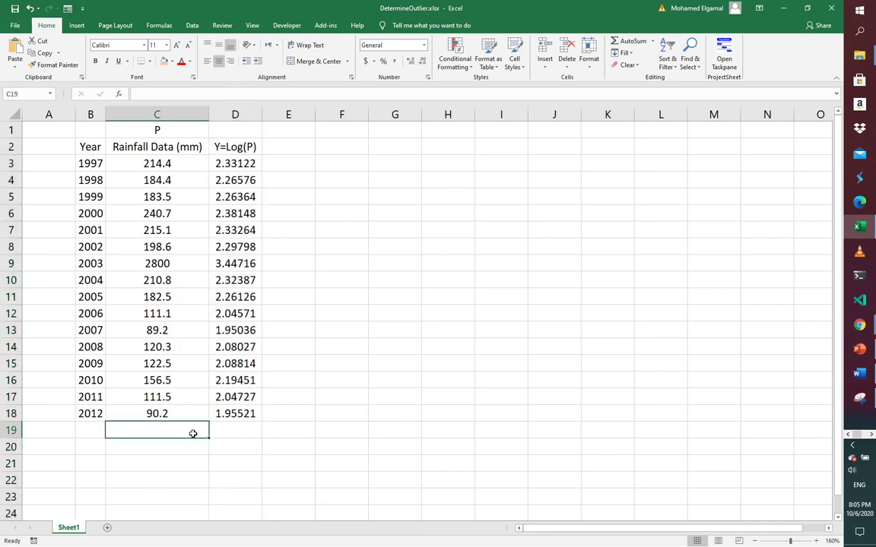
type("Y")
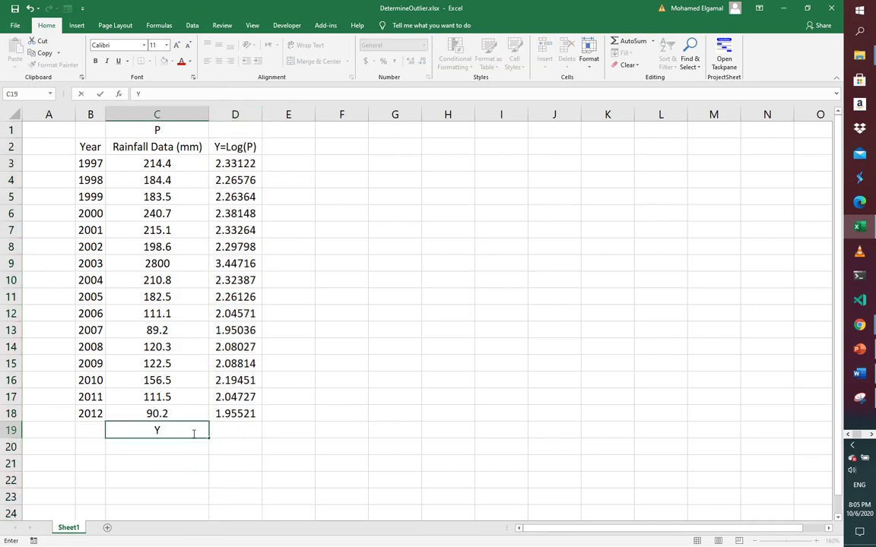
type("ave")
key("Tab")
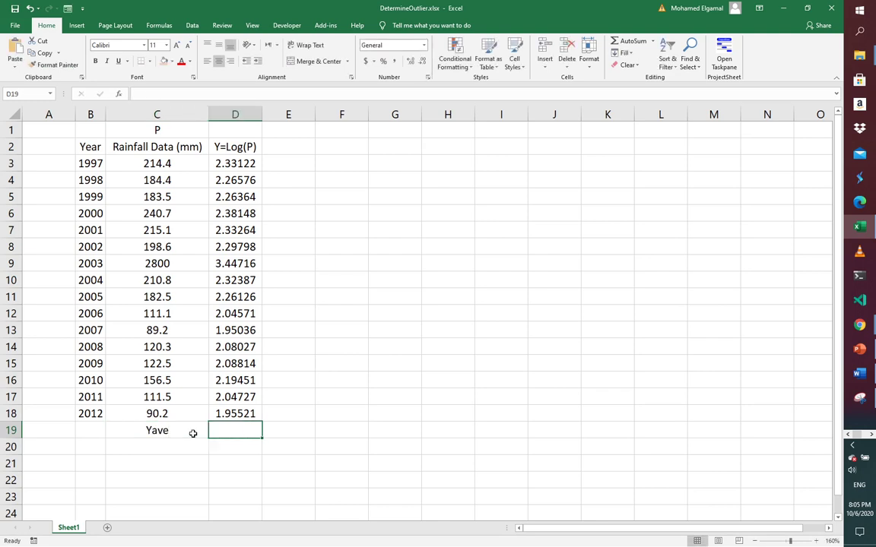
Step: Calculate the average of D3:D18 in D19 with AVERAGE and shade the cell light orange
type("=aver")
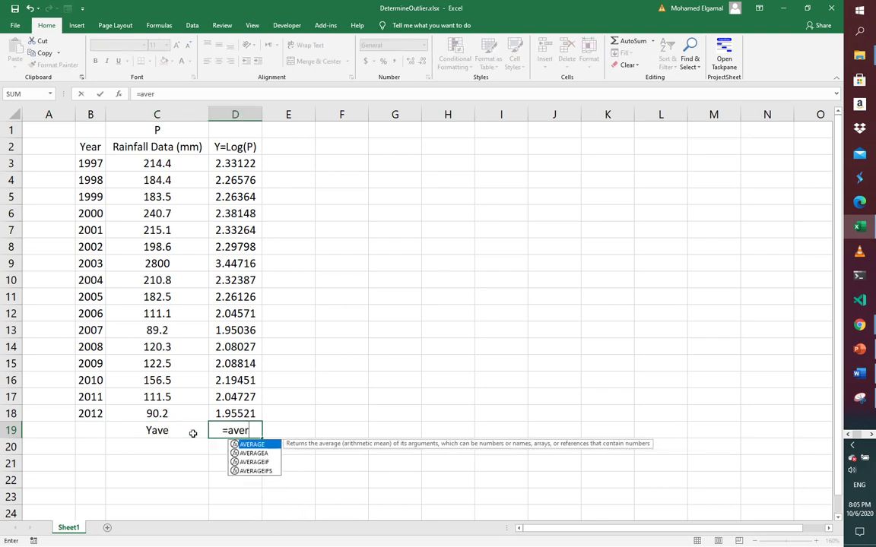
type("age(")
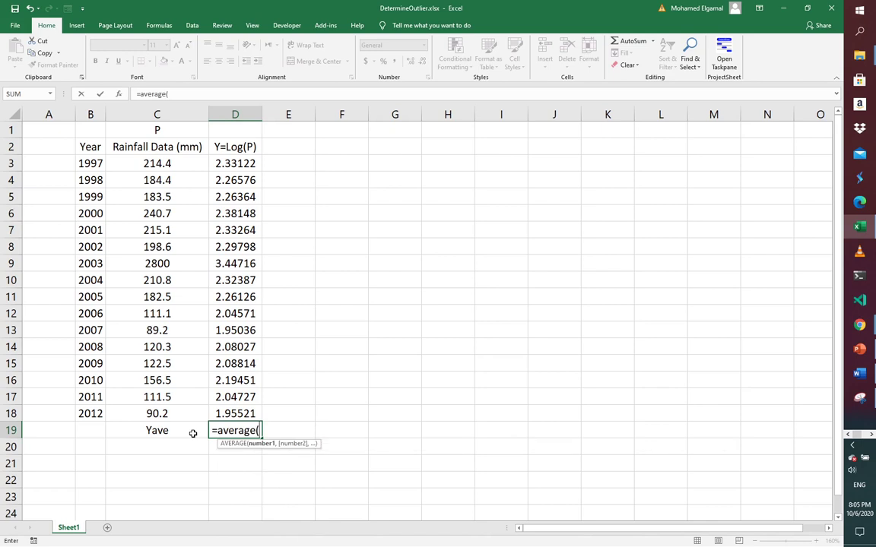
left_click_drag(244, 163, 239, 407)
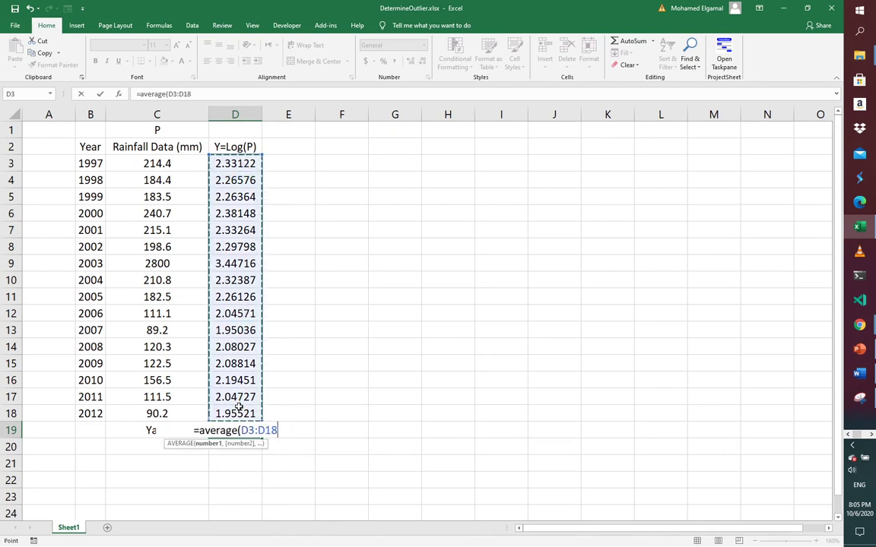
type(")")
key("Return")
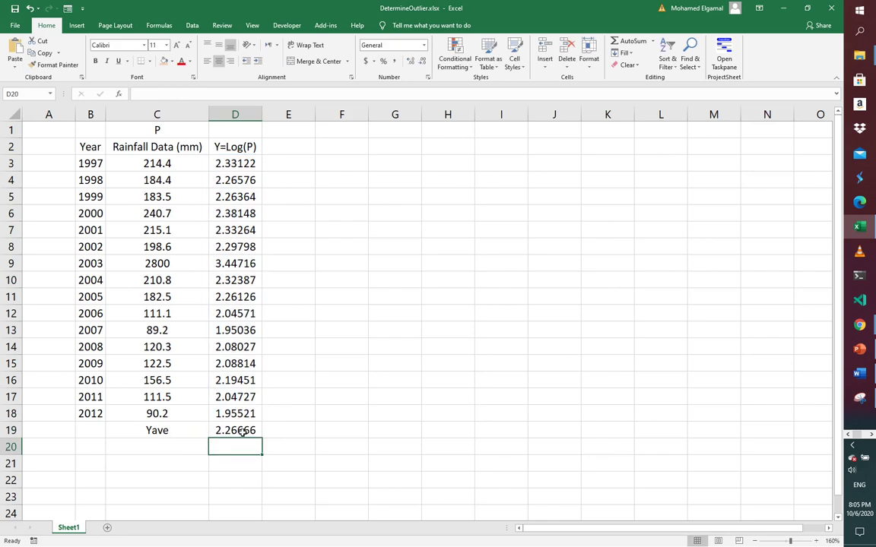
left_click(239, 428)
left_click(165, 62)
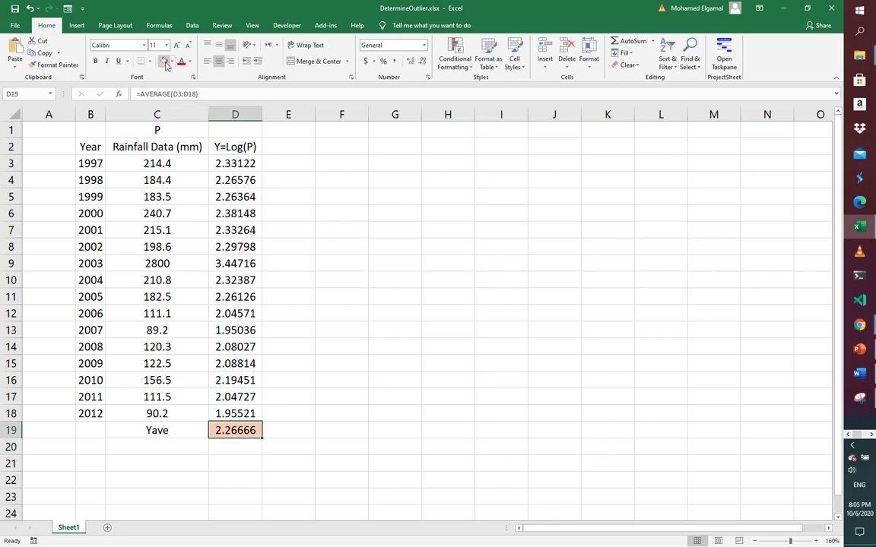
Step: Label C20 with a sigma by entering "s" and setting the cell's font to Symbol
left_click(222, 446)
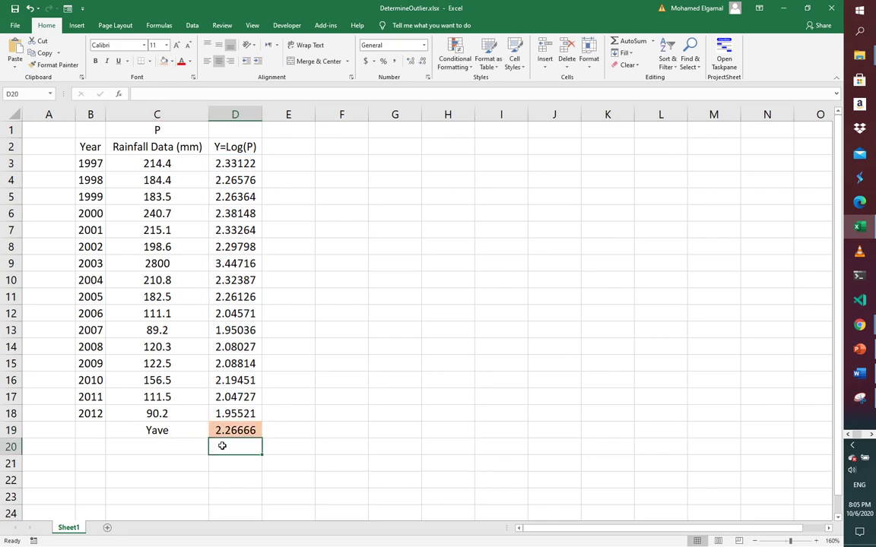
left_click(201, 447)
type("s")
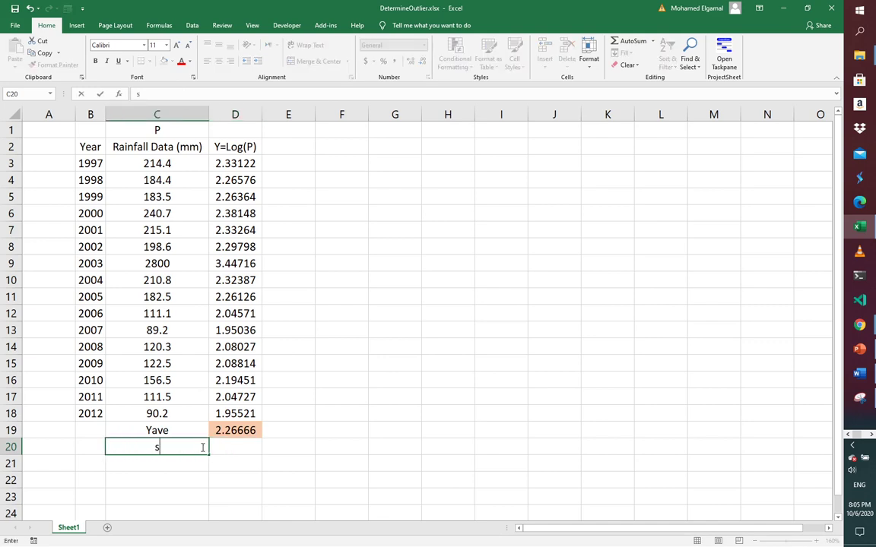
left_click(230, 457)
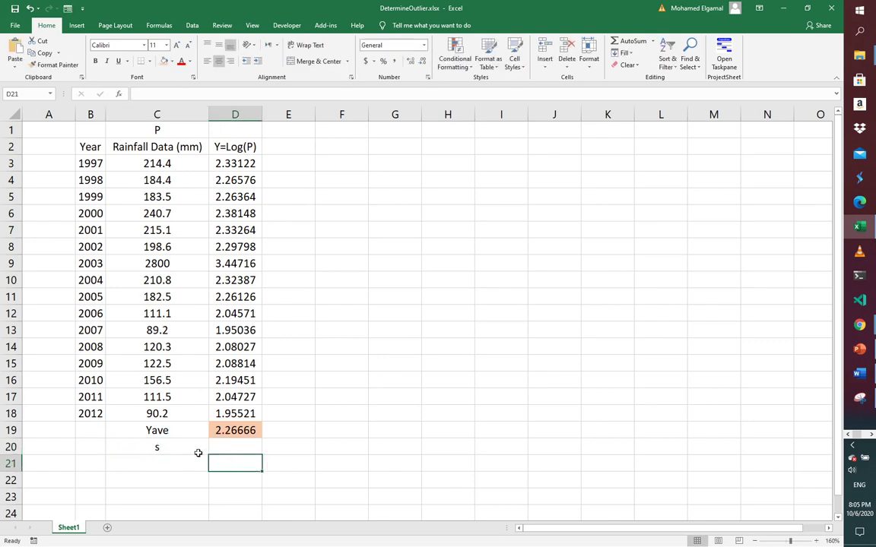
left_click(186, 449)
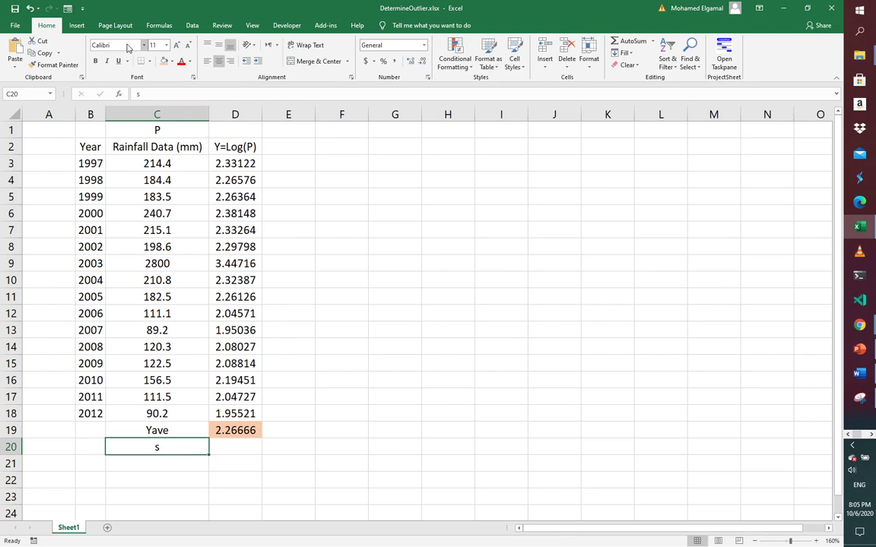
left_click(116, 44)
type("Symbol")
Step: Calculate the standard deviation of D3:D18 in D20 with the STDEV function
left_click(242, 453)
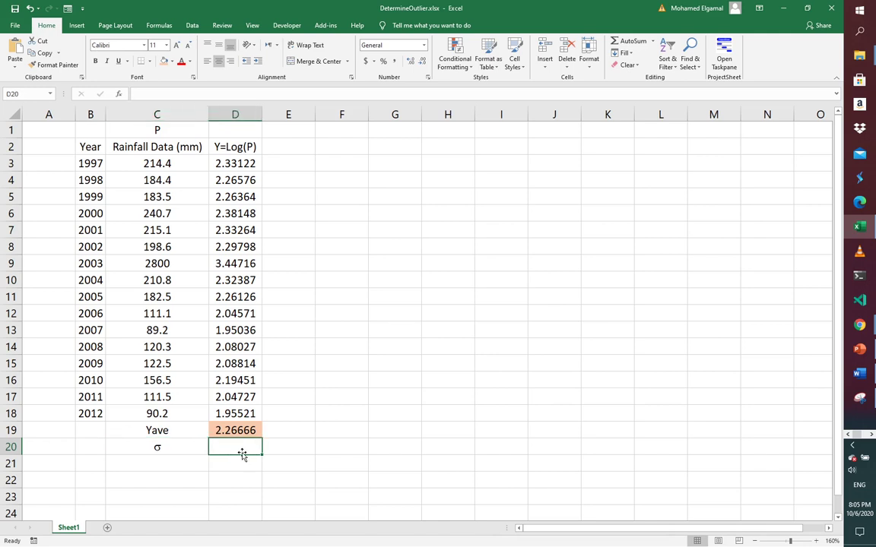
type("=")
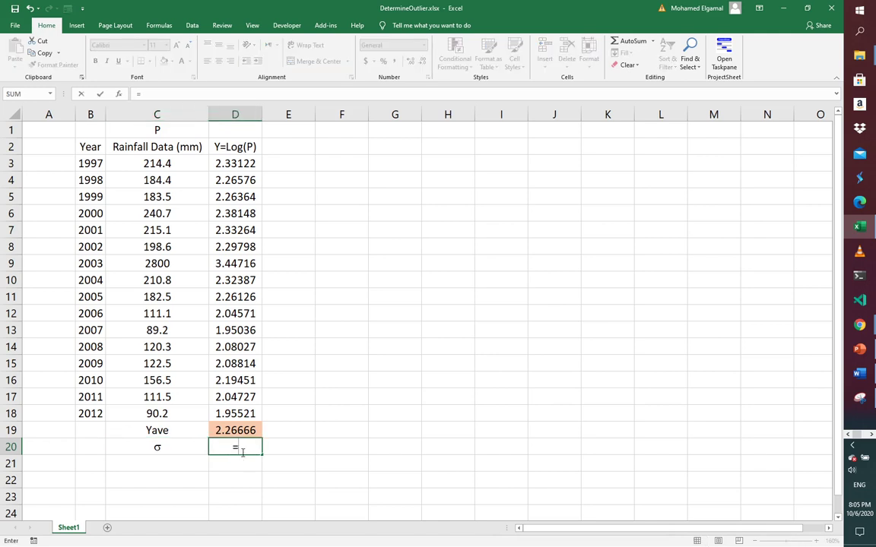
type("st")
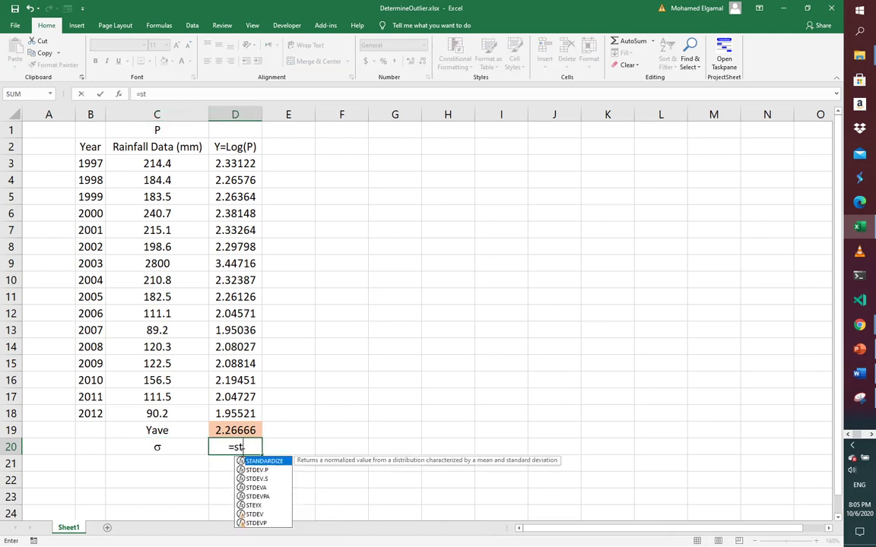
type("dev")
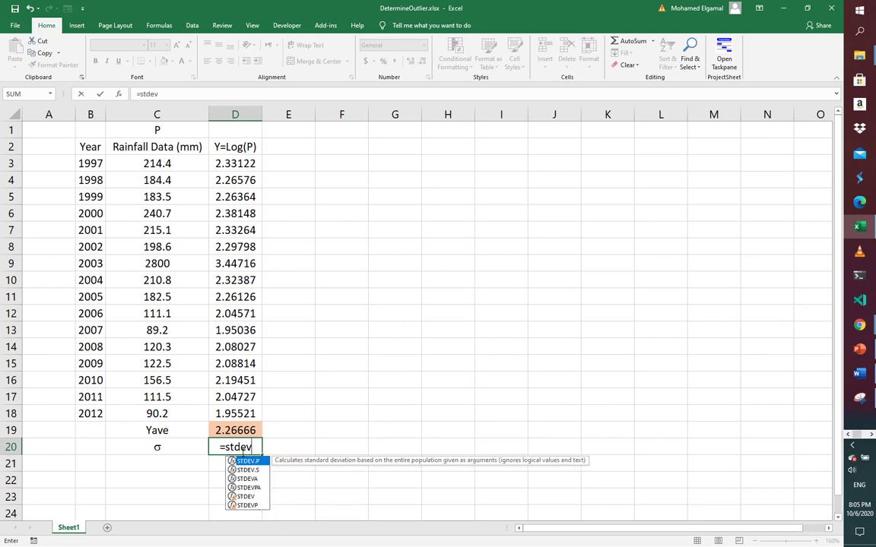
double_click(248, 497)
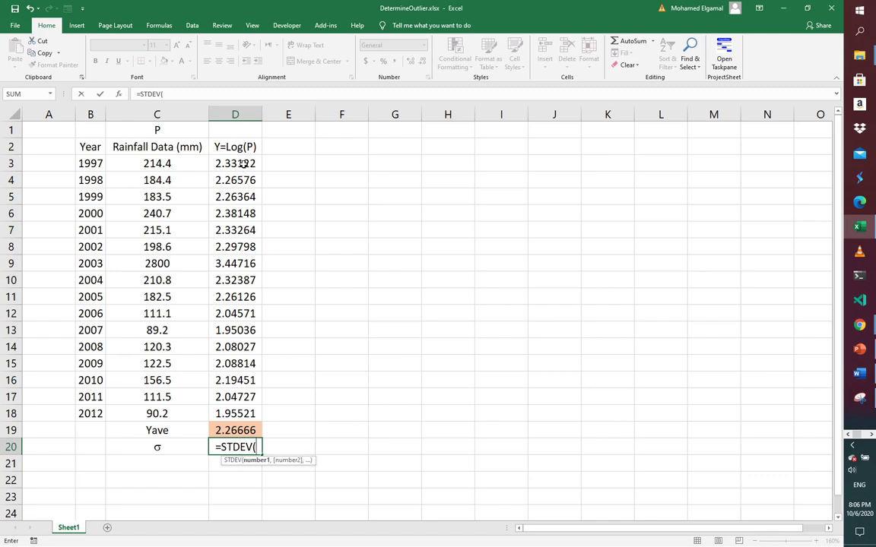
left_click(232, 163)
left_click_drag(240, 219, 240, 409)
type(")")
key("Return")
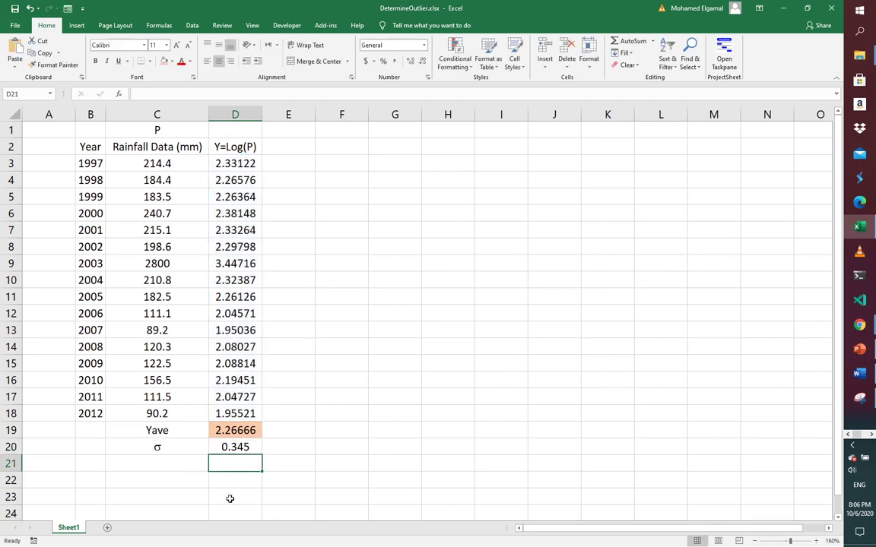
Step: Label C21 "n" and count the values of D3:D18 in D21 with the COUNT function
left_click(196, 468)
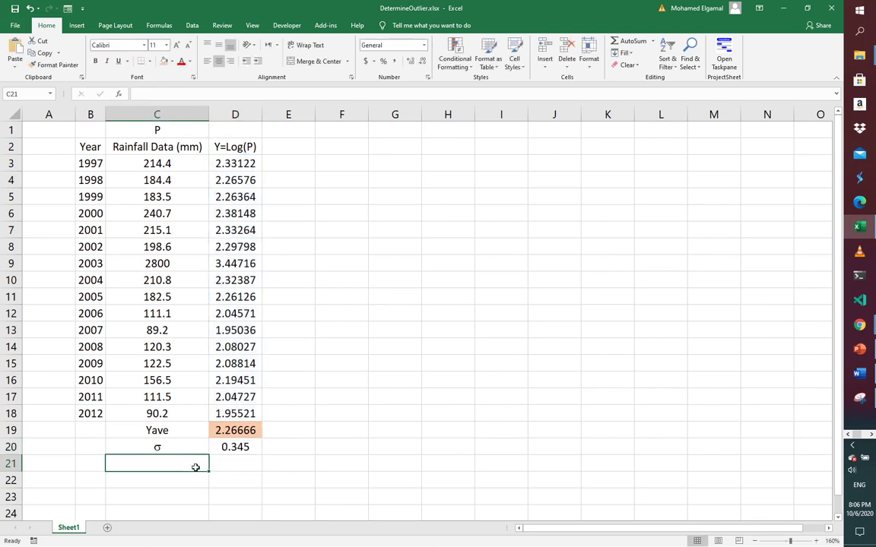
type("n")
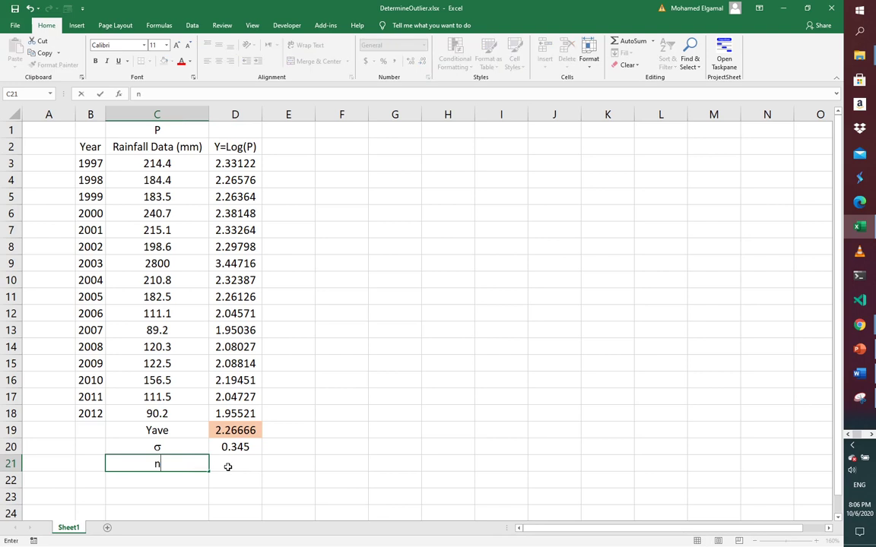
left_click(228, 467)
type("=")
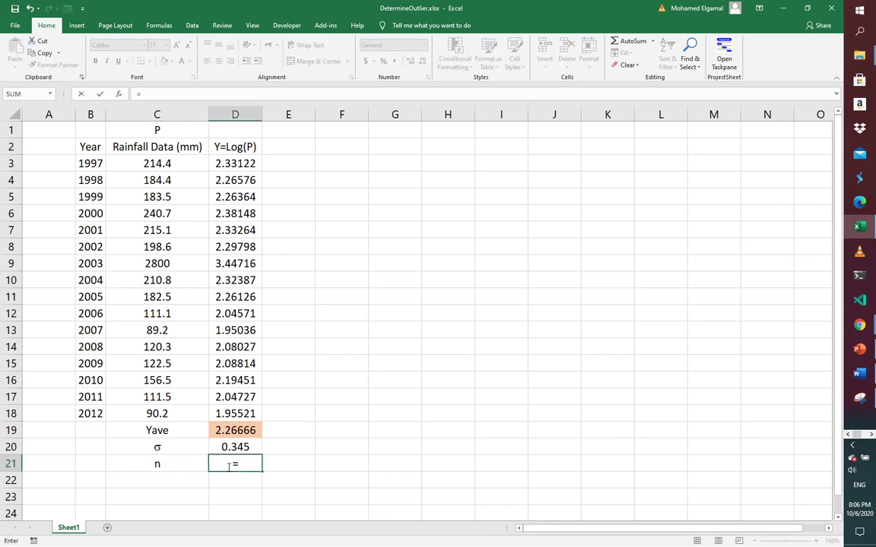
type("count")
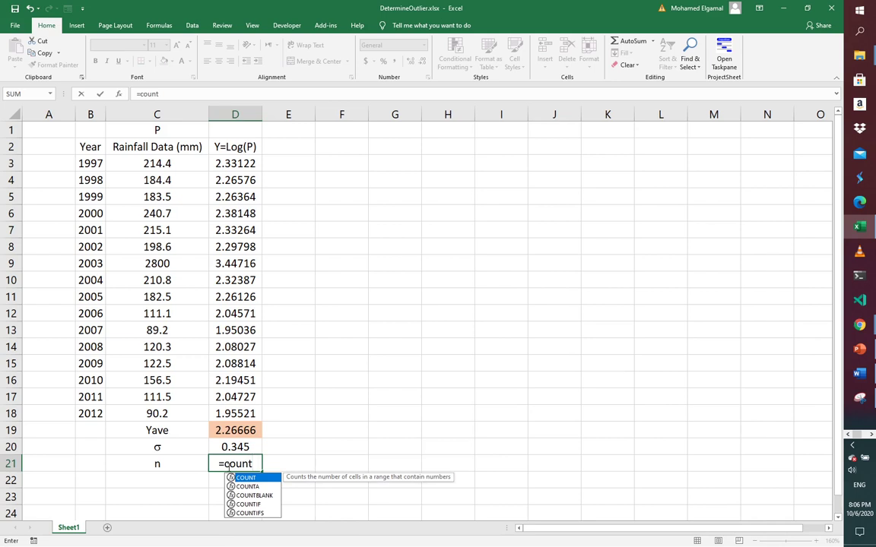
type("(")
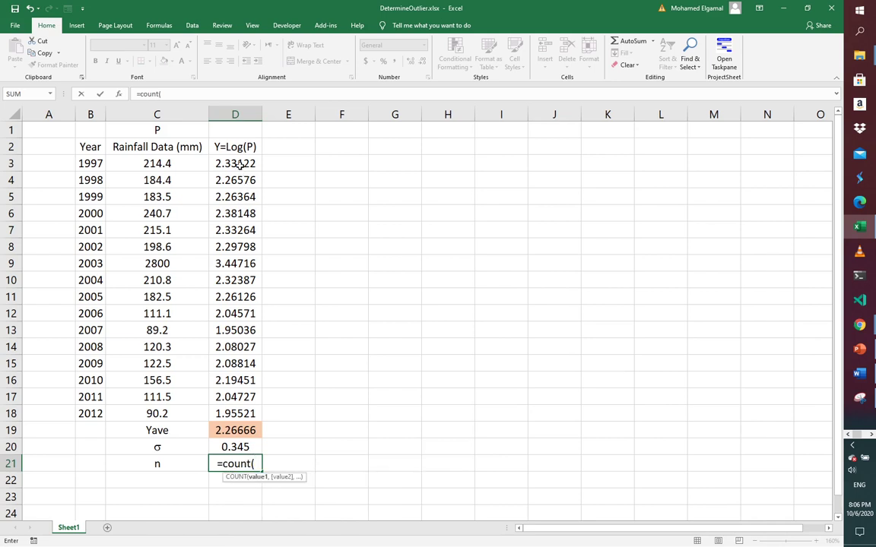
left_click_drag(235, 164, 241, 411)
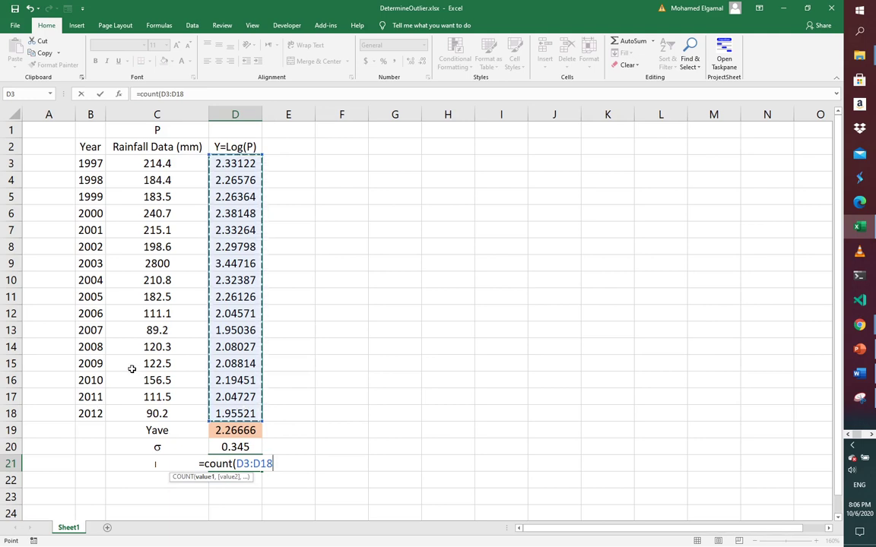
type(")")
key("Return")
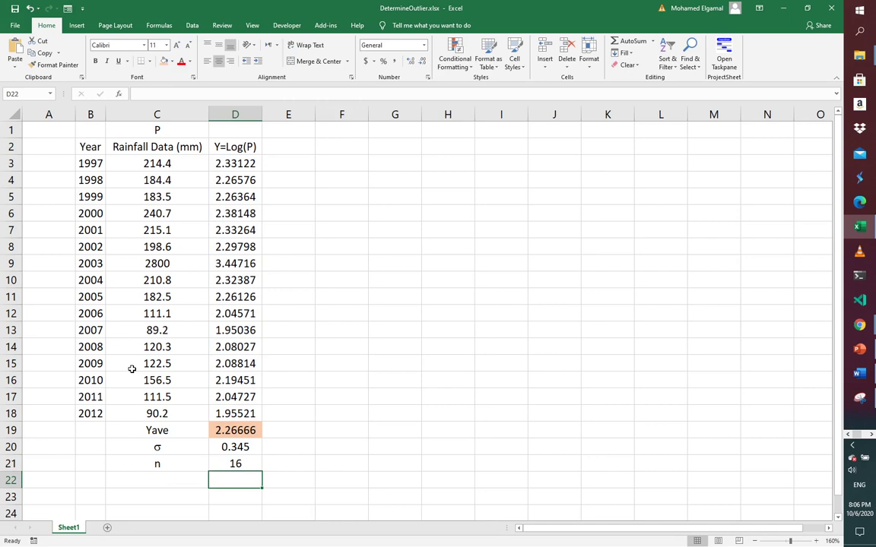
Step: Enter the label "Kn" in C22, below the sample count label
left_click(182, 481)
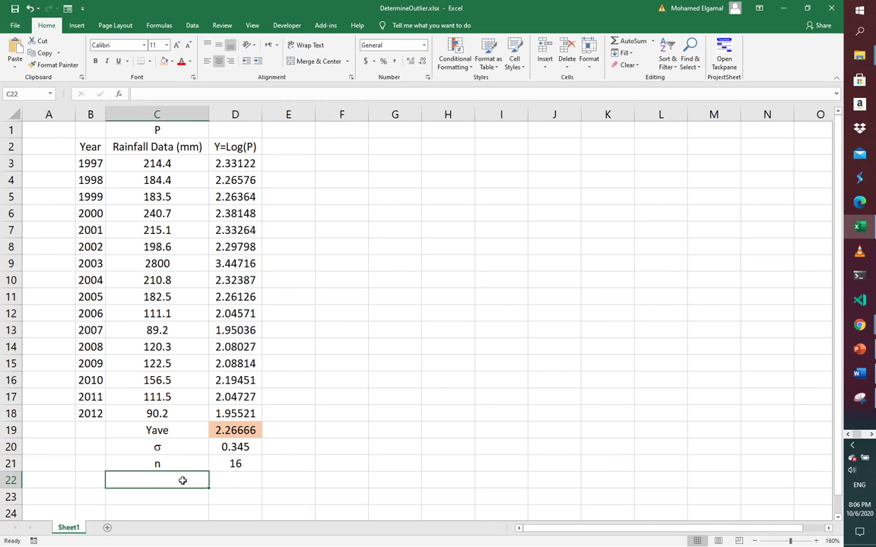
type("K")
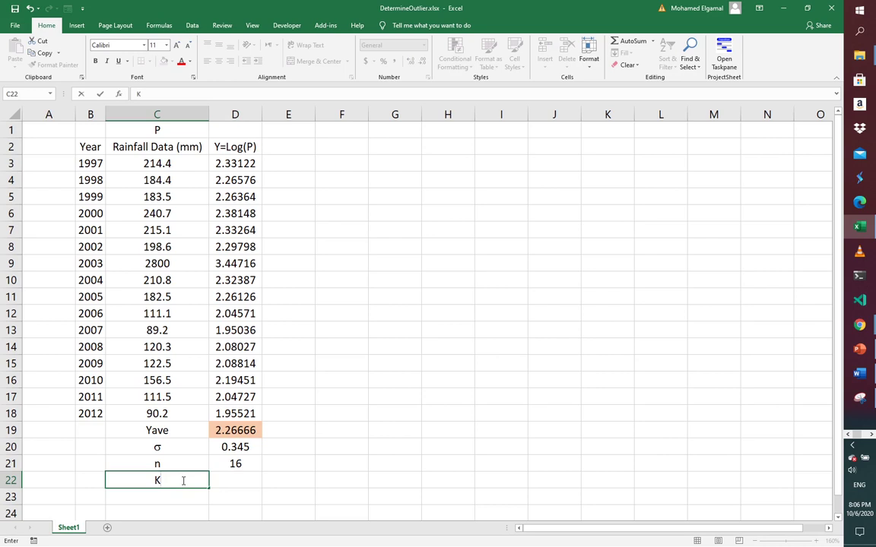
type("n")
key("Tab")
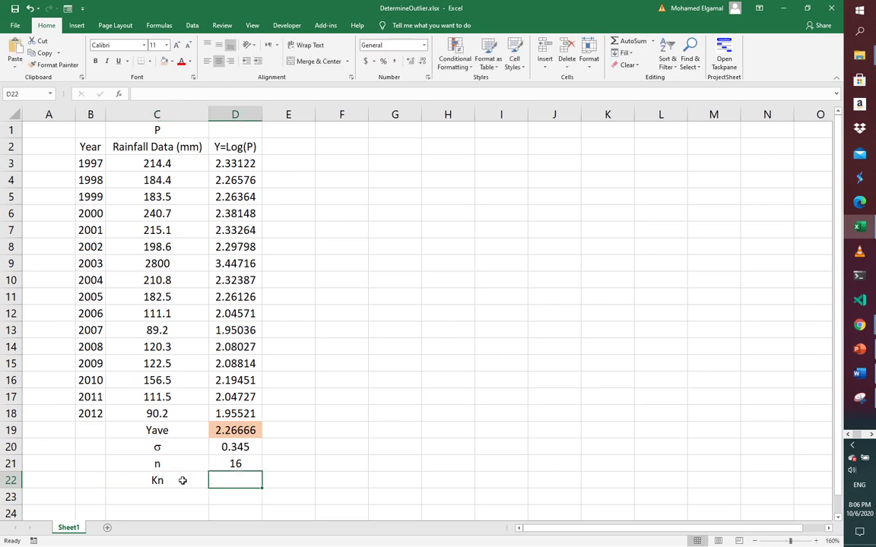
Step: Look up the outlier coefficient for sample size 16 in the PowerPoint Kn table and enter 2.279 in D22 of the Excel sheet
mouse_move(854, 360)
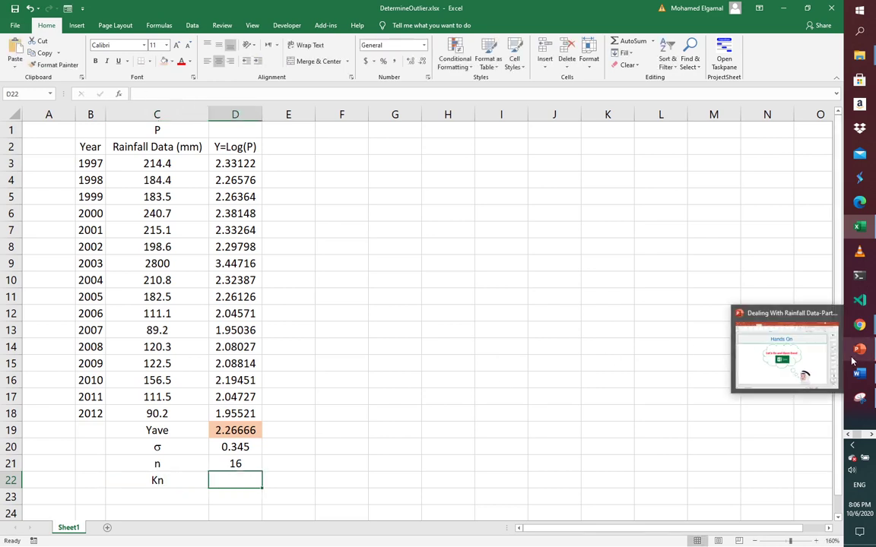
left_click(824, 366)
key("Up")
key("Up")
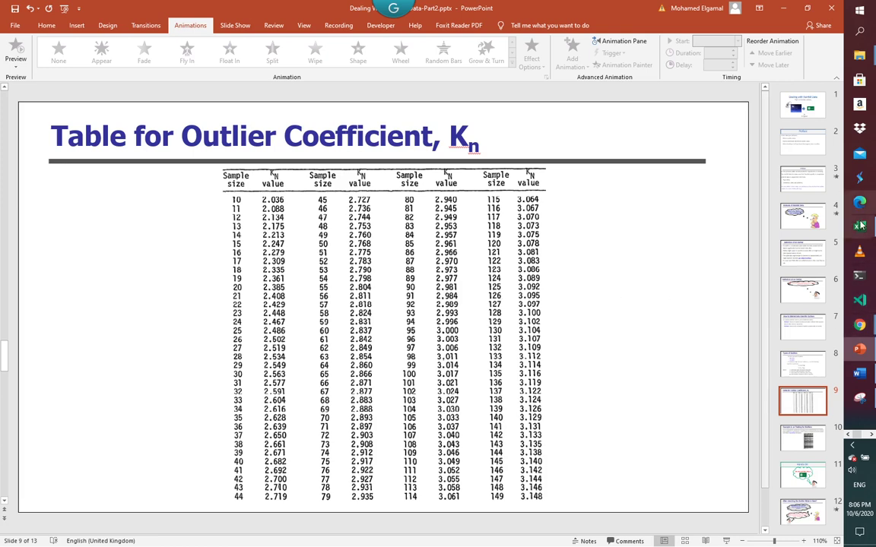
mouse_move(860, 225)
left_click(737, 221)
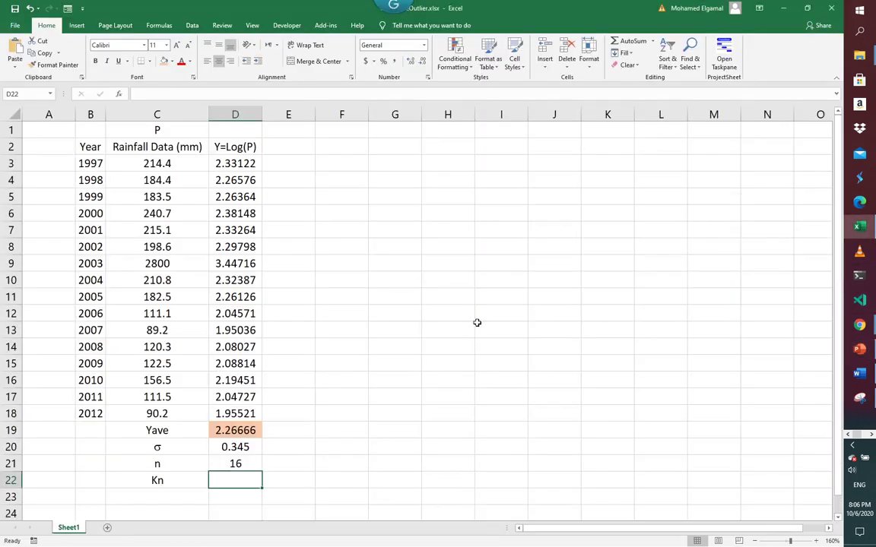
type("2.")
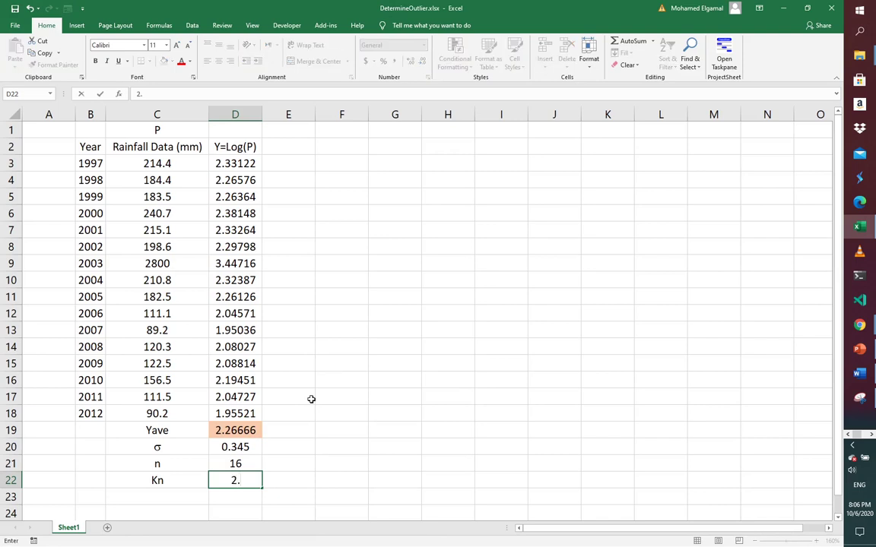
type("279")
key("Return")
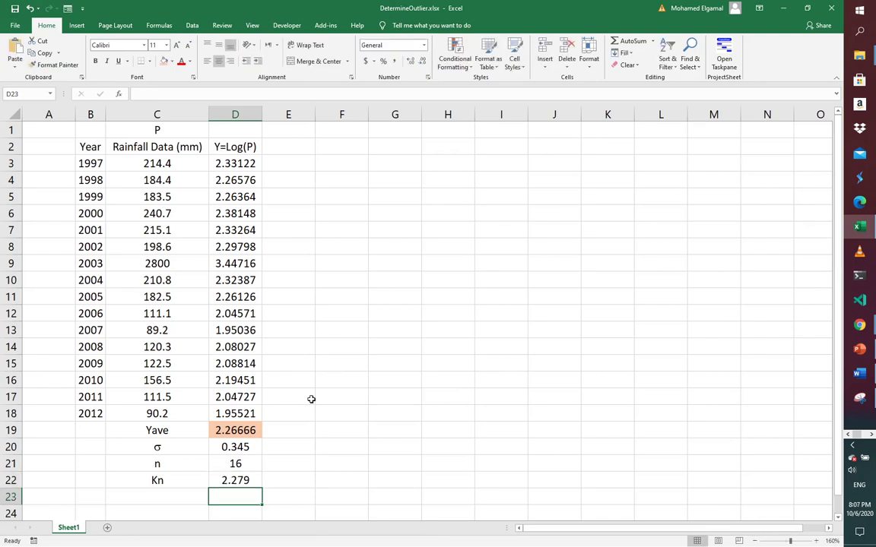
Step: Enter the label "YH" in C23, below the Kn label
key("Left")
type("Y")
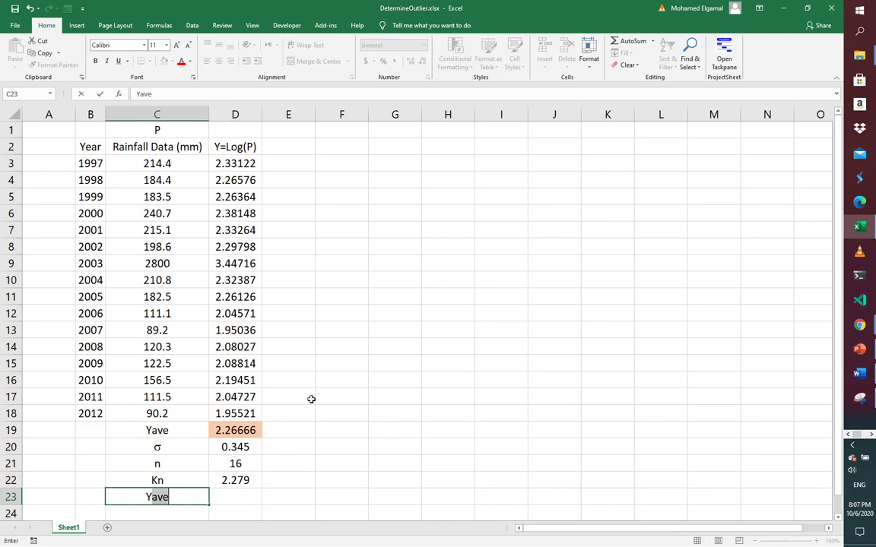
type("H")
key("Return")
Step: Calculate the high outlier threshold in D23 with the formula =D19+D22*D20
key("Right")
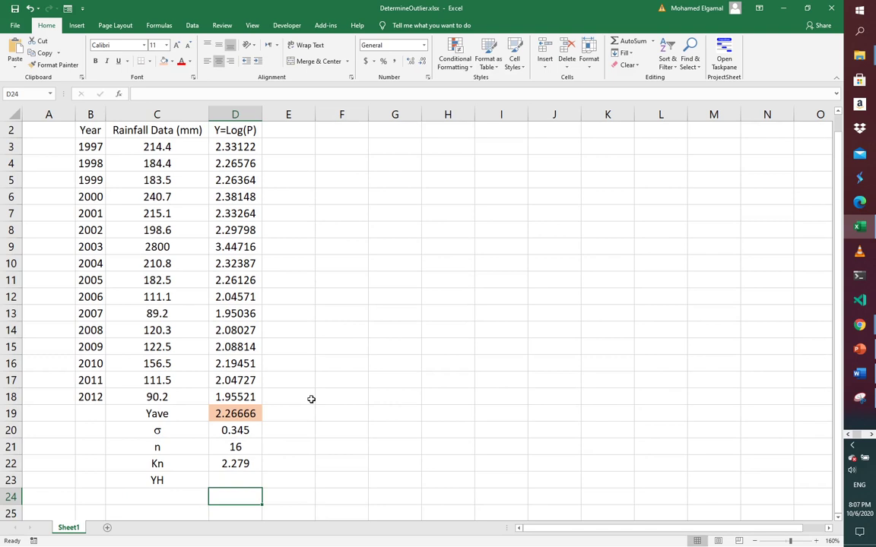
key("Up")
type("=")
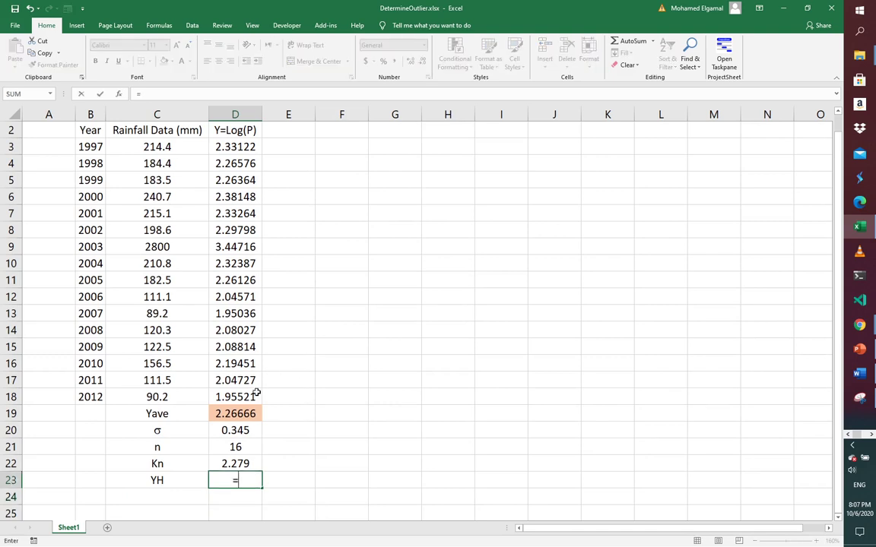
left_click(246, 411)
type("+")
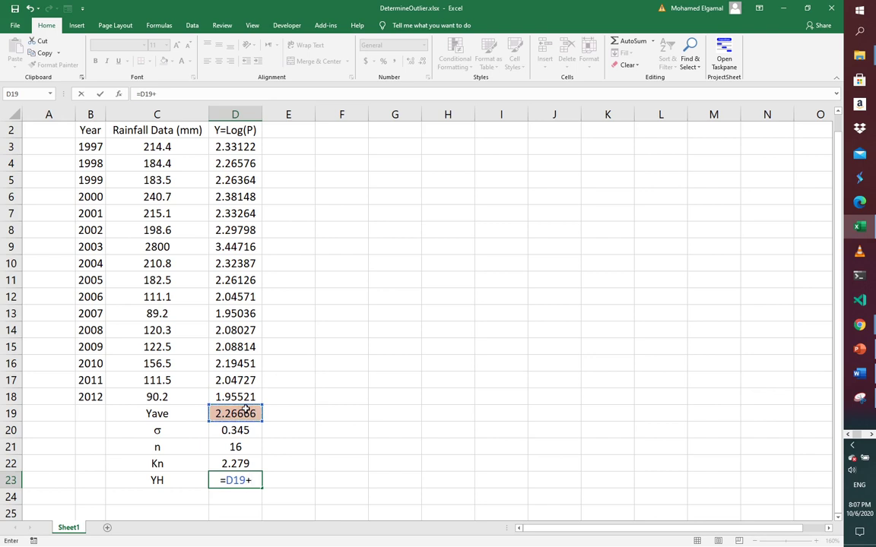
left_click(244, 463)
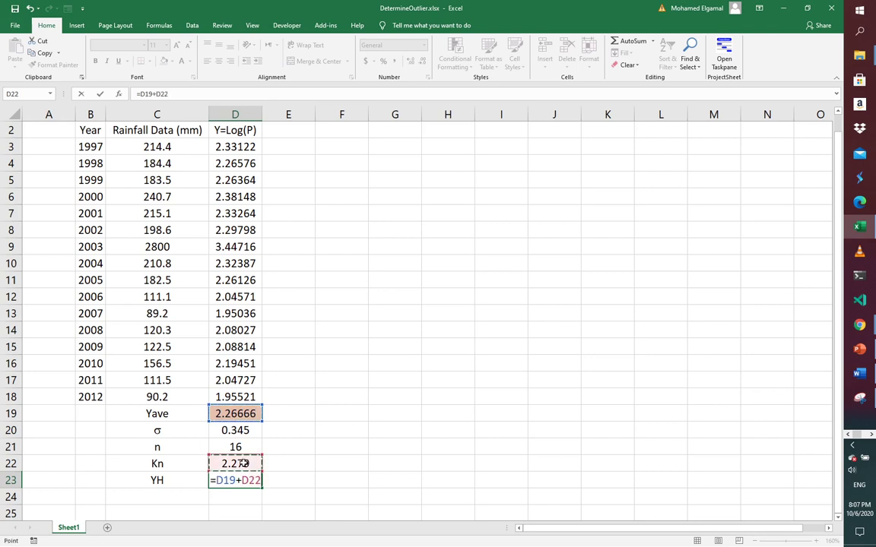
type("*")
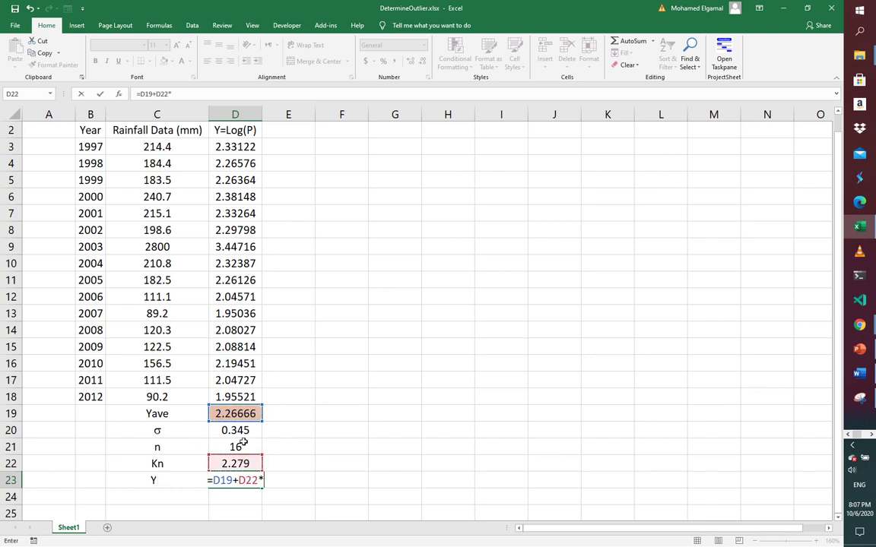
left_click(244, 430)
key("Return")
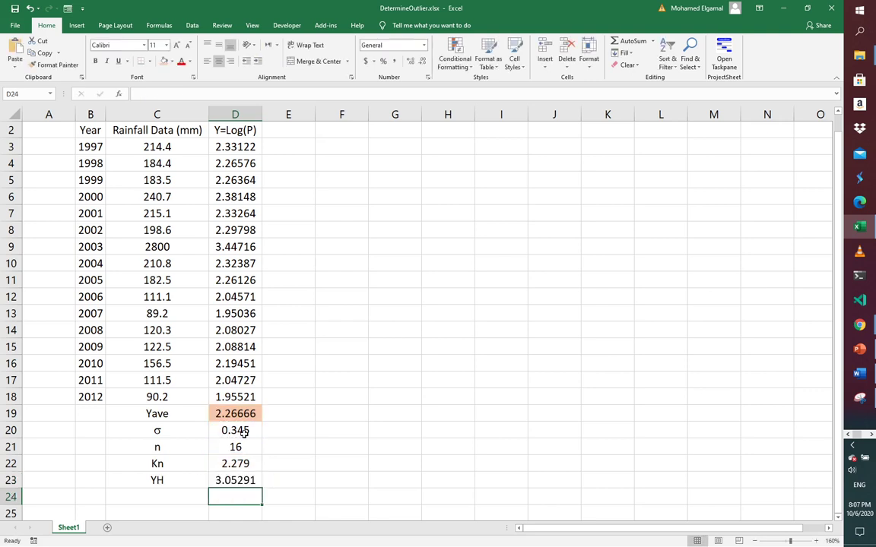
Step: Add the note "Log(PH)" in E23, beside the YH value
left_click(244, 480)
left_click(282, 481)
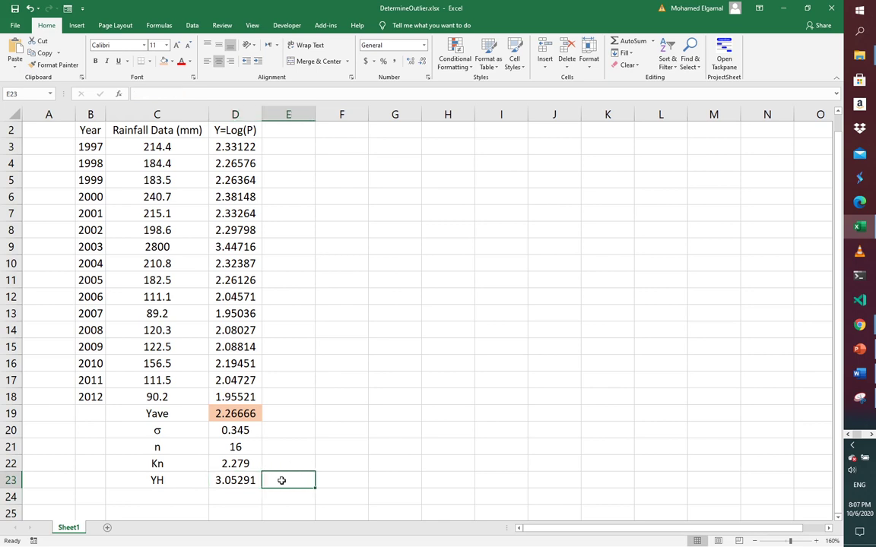
type("Lo")
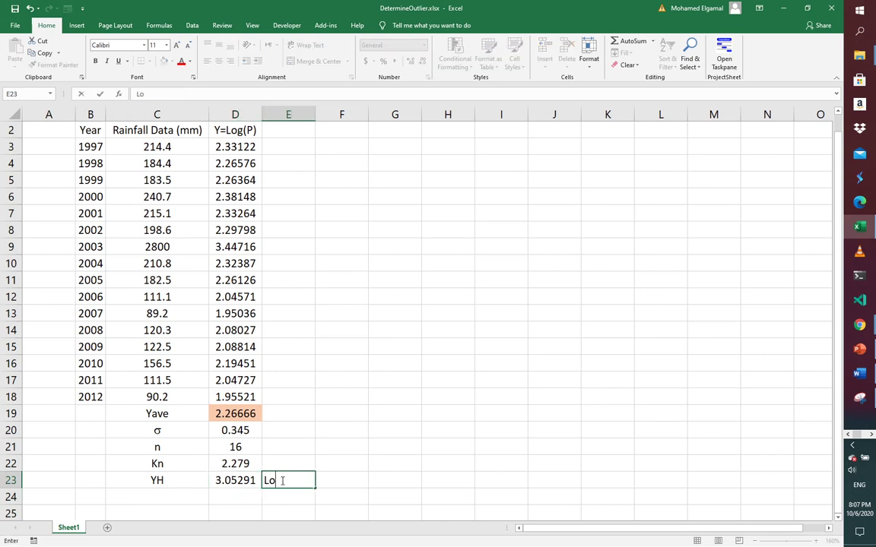
type("g(PH)")
key("Return")
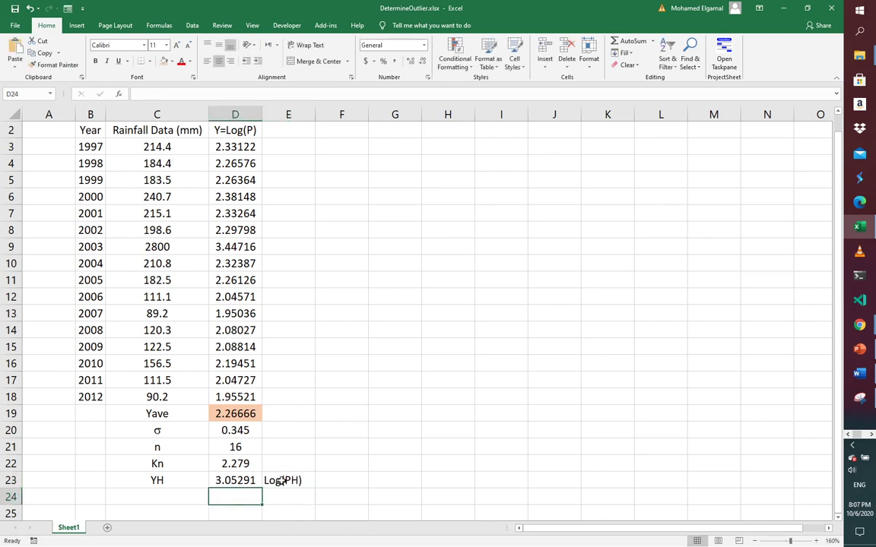
Step: Enter the label "PH" in C24, below the YH label
key("Left")
key("Left")
type("P")
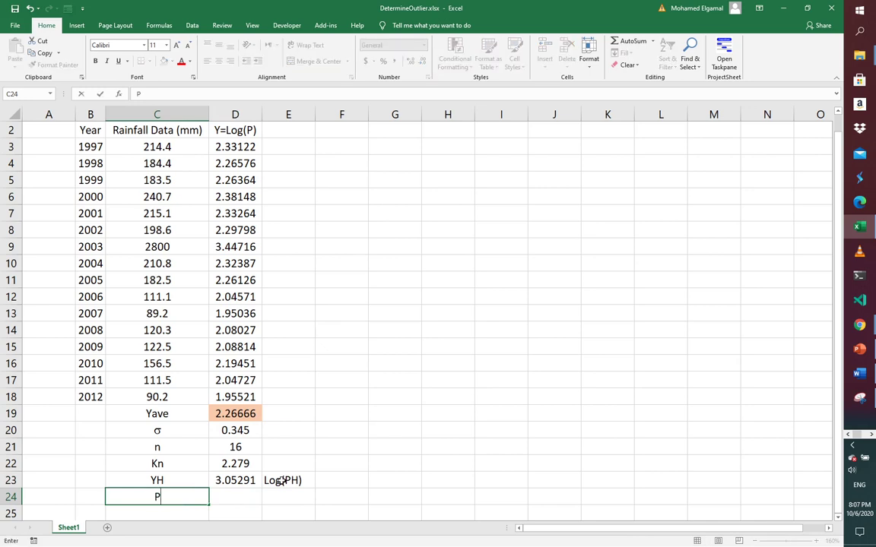
type("H")
key("Tab")
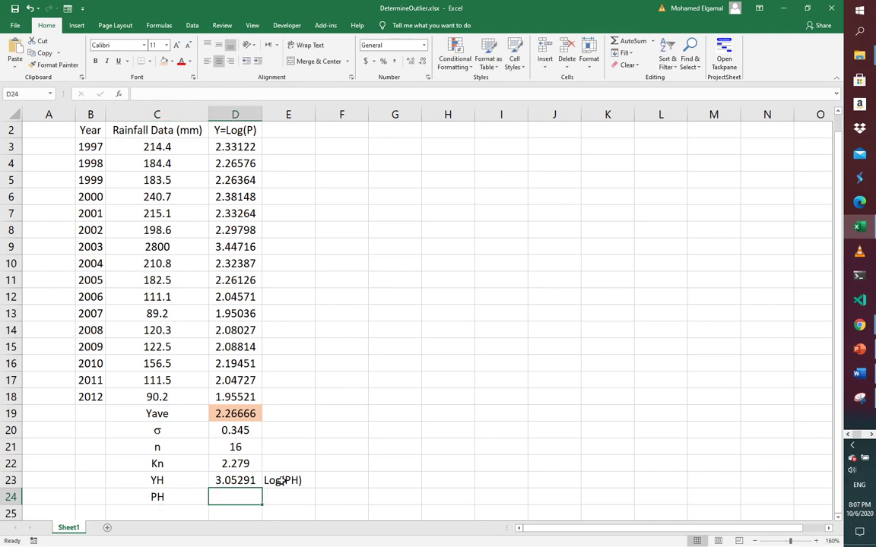
Step: Convert the YH value back to rainfall in D24 with the formula =10^D23
type("=")
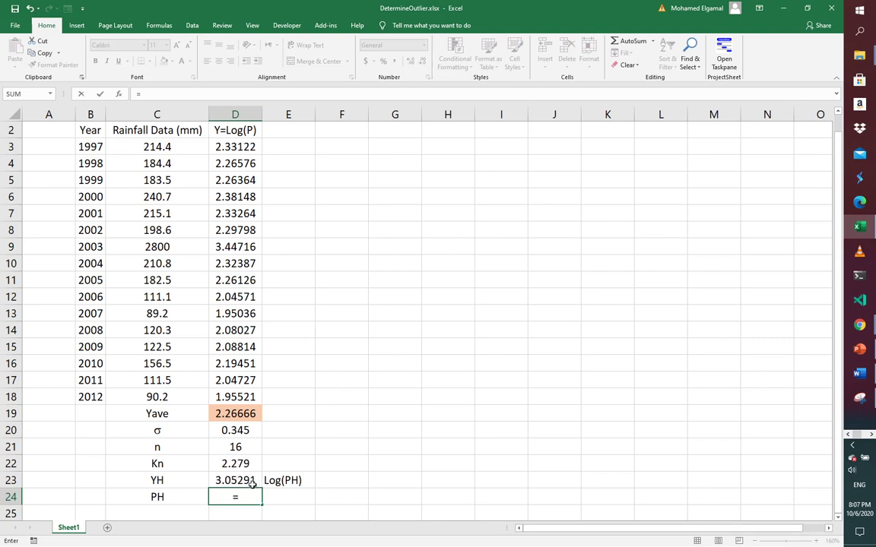
type("0^")
left_click(231, 480)
key("Return")
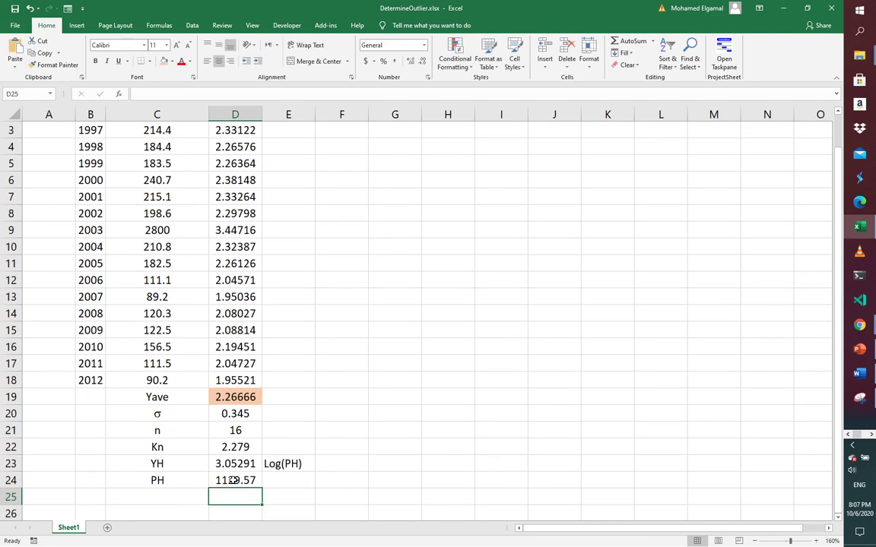
Step: Format the "H" of the PH label in C24 as subscript
left_click(177, 481)
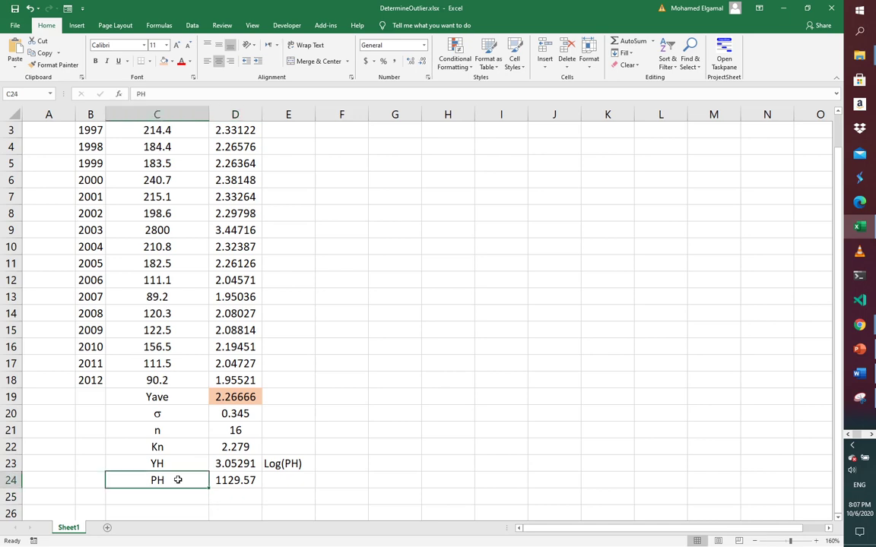
double_click(140, 93)
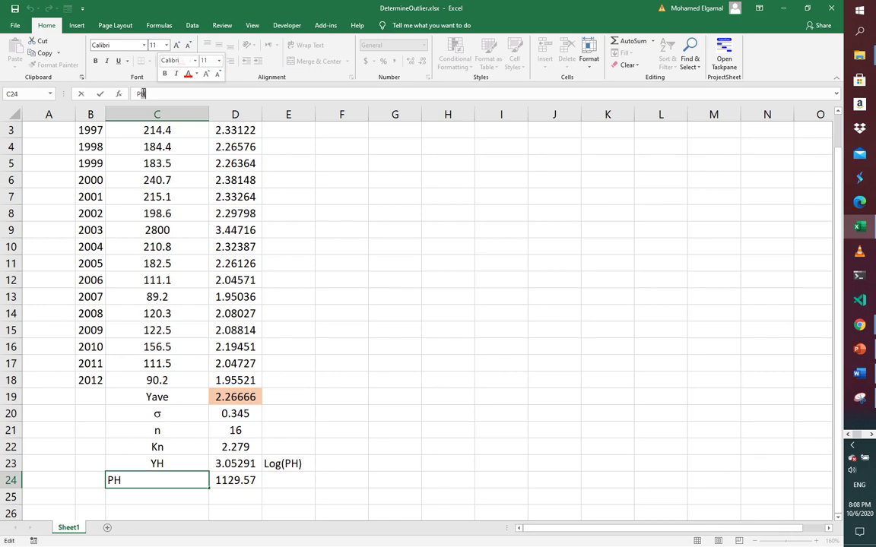
right_click(142, 93)
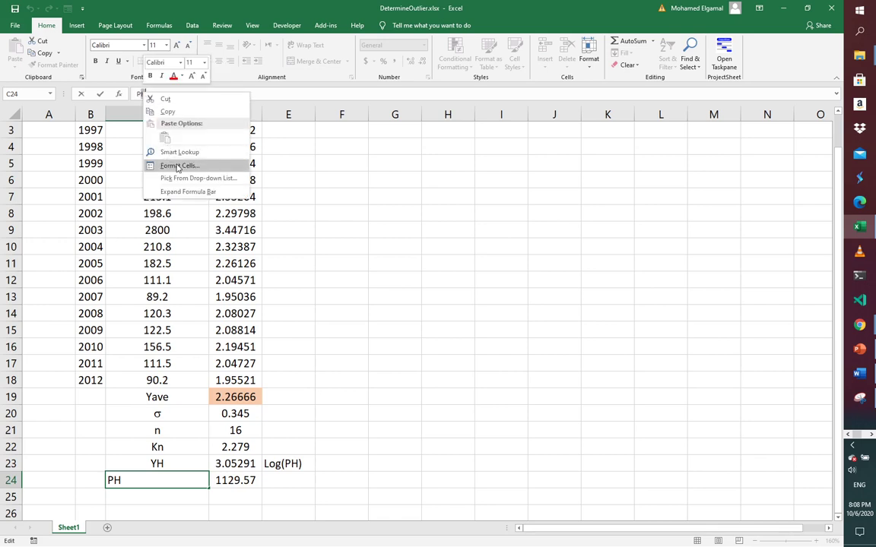
left_click(178, 166)
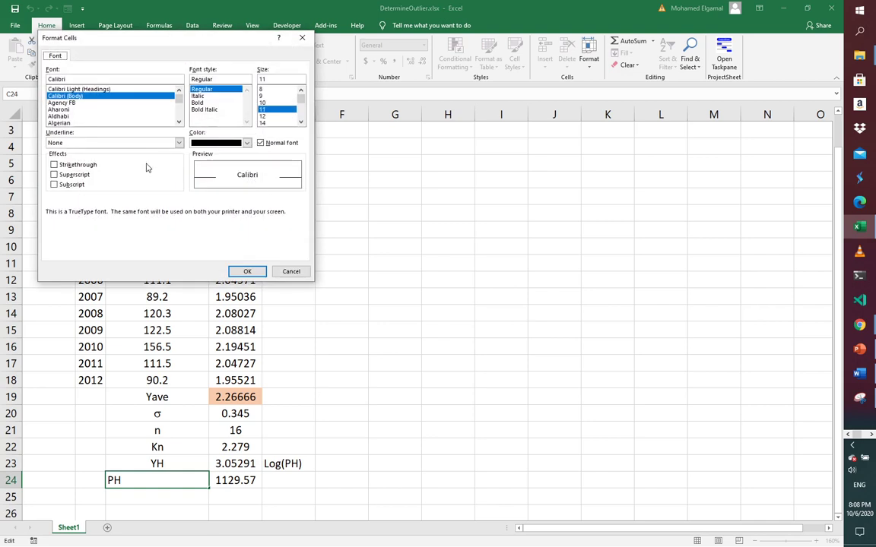
left_click(71, 184)
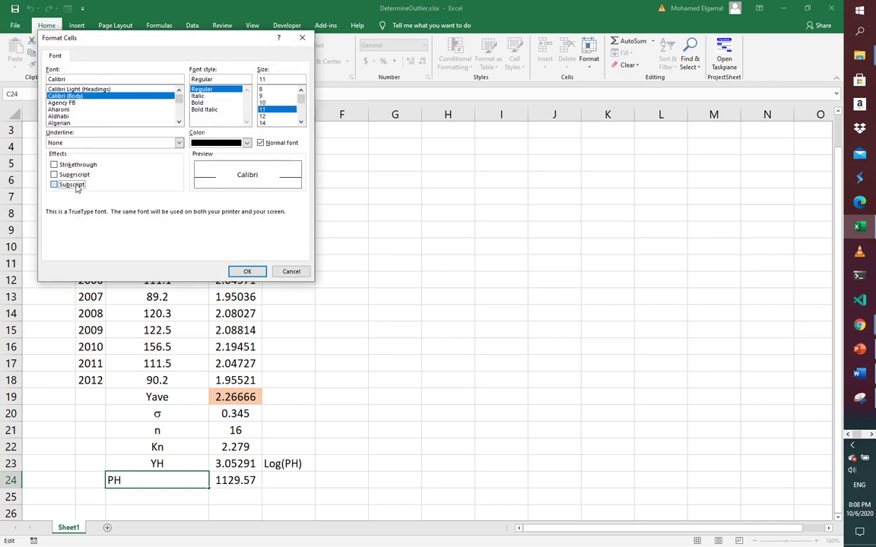
left_click(247, 272)
left_click(377, 477)
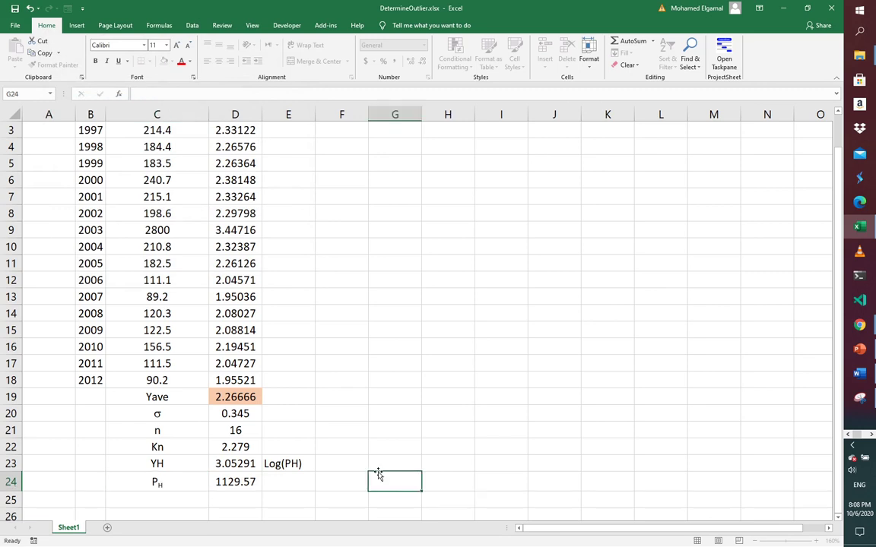
Step: Add the unit "mm" in E24, beside the PH value
left_click(277, 484)
type("mm")
key("Return")
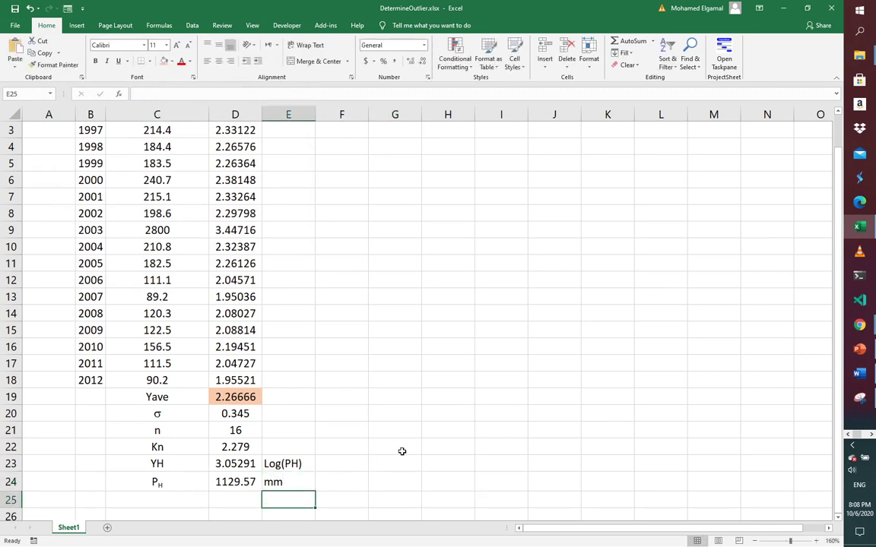
Step: Check the rainfall data against the PH threshold in D24 and highlight the 2003 outlier in C9 with a yellow fill
left_click(242, 484)
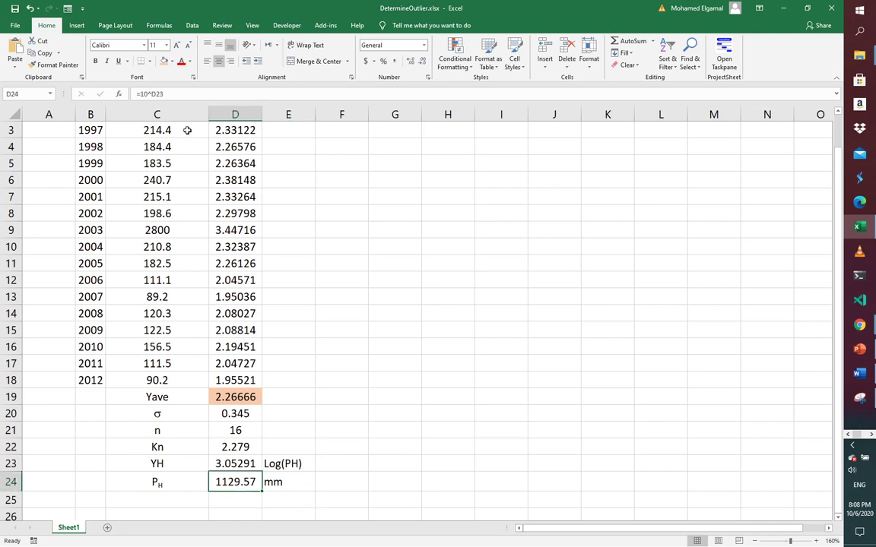
left_click(178, 230)
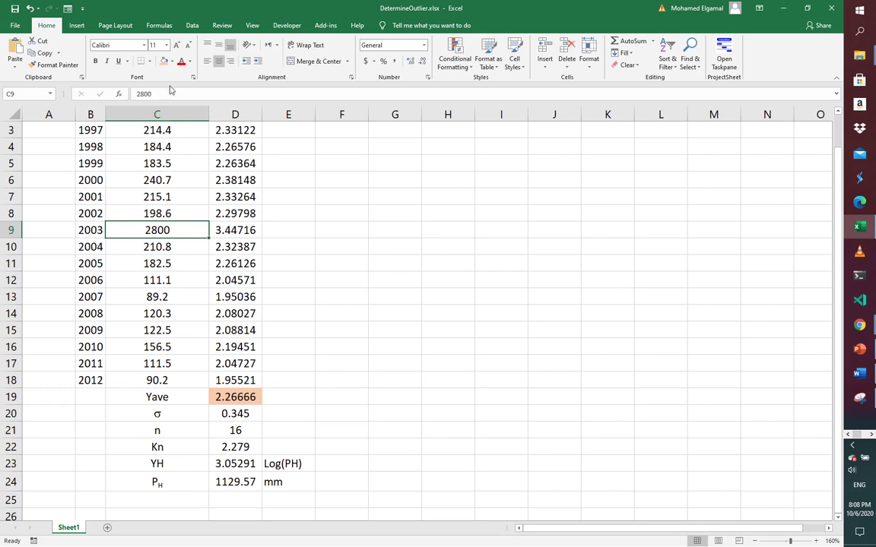
left_click(172, 60)
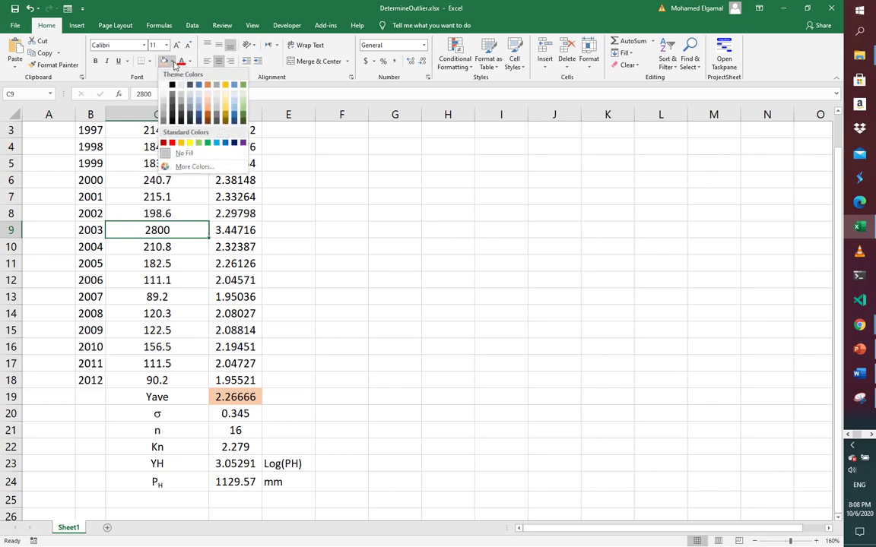
left_click(189, 143)
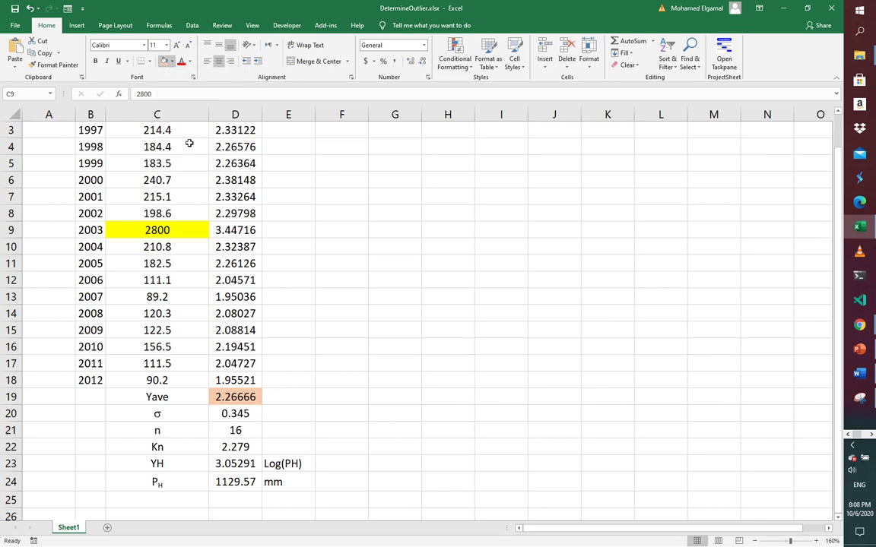
left_click(301, 207)
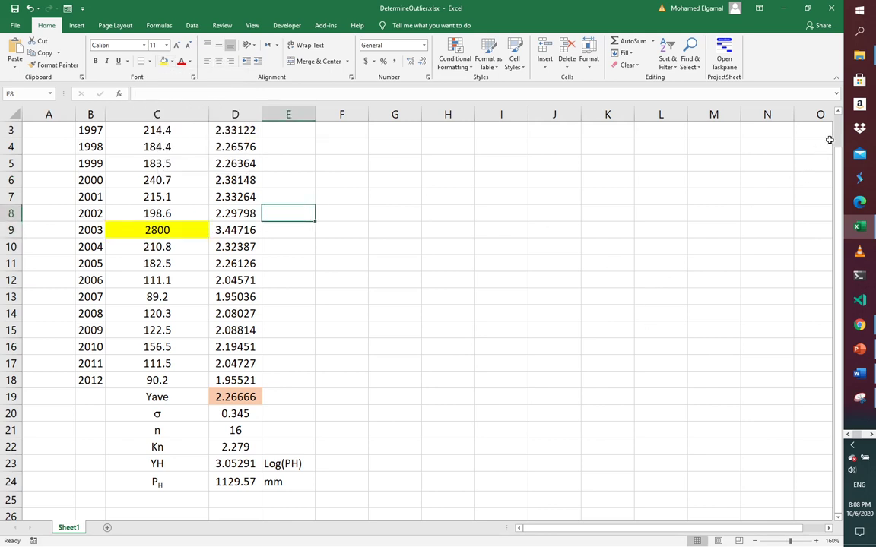
scroll(836, 134, "up", 1)
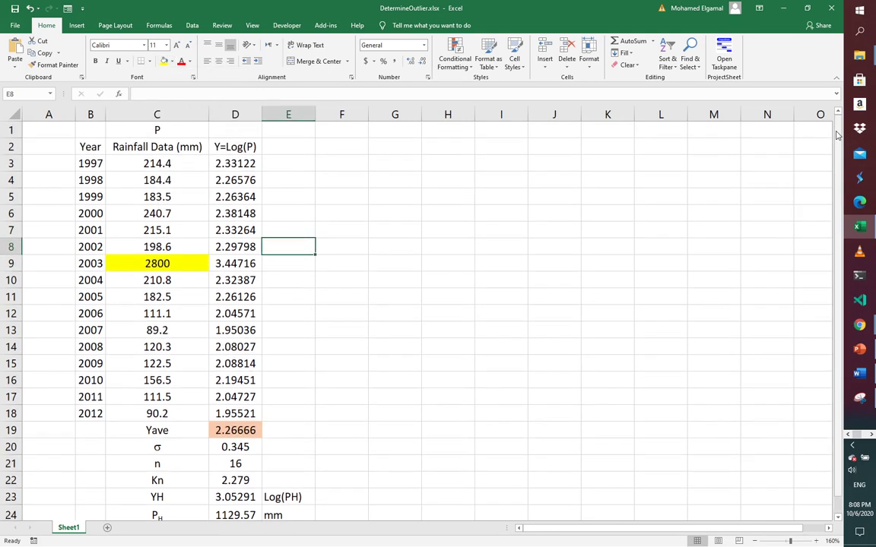
left_click(198, 260)
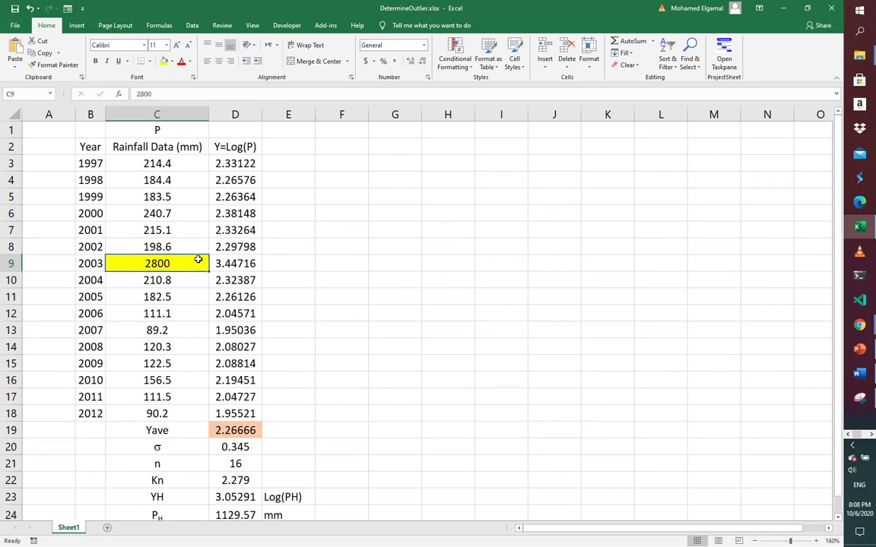
Step: Switch to the PowerPoint presentation and go to slide 11
left_click(860, 351)
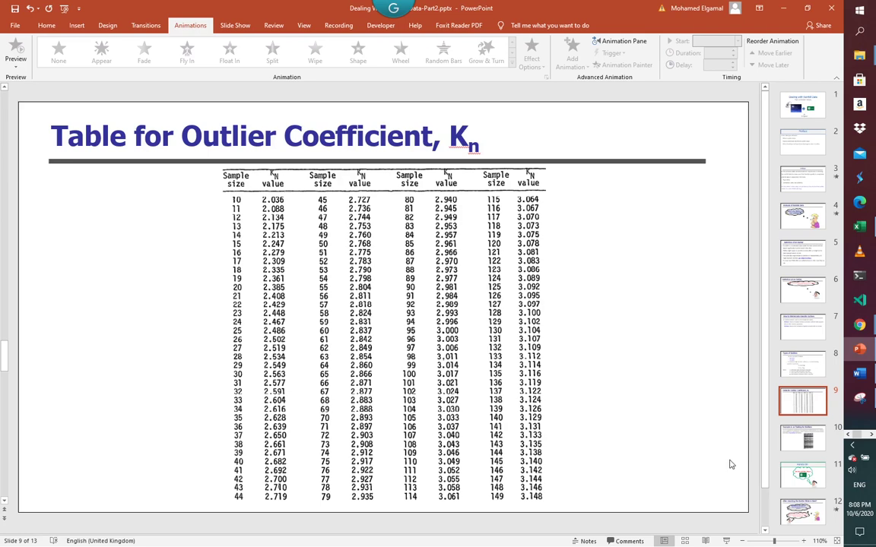
left_click(794, 474)
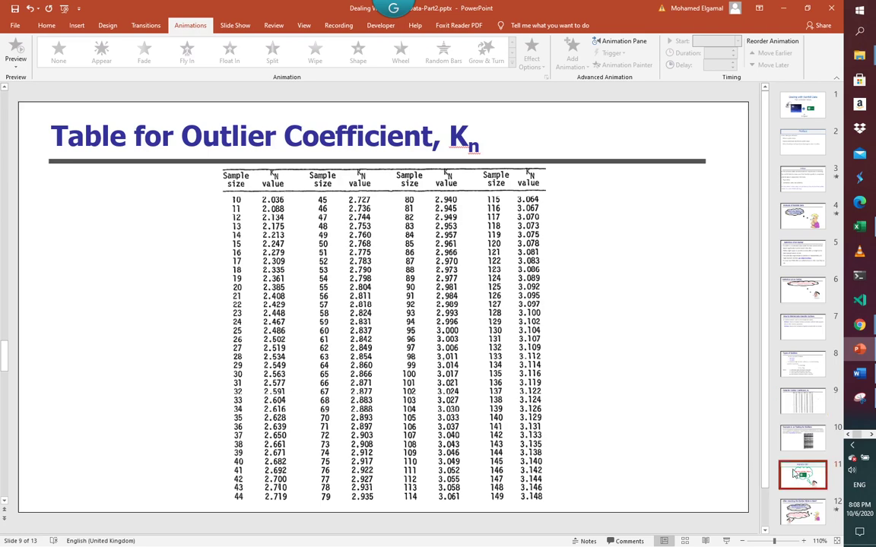